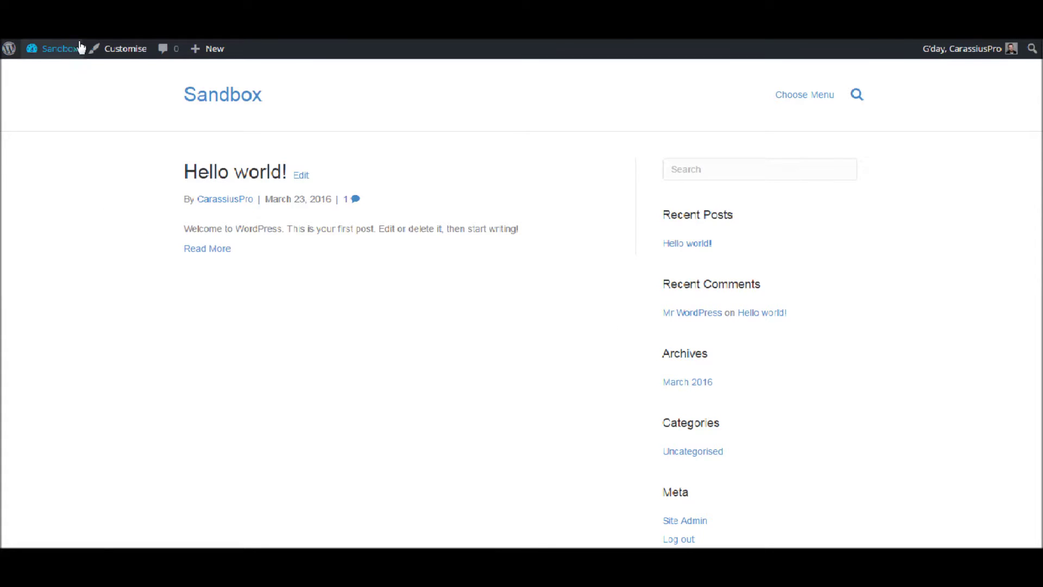
Go from the front page to the Sandbox Dashboard, then to the Installed Plugins list
{"action": "mouse_move", "coordinate": [76, 48]}
{"action": "left_click", "coordinate": [64, 77]}
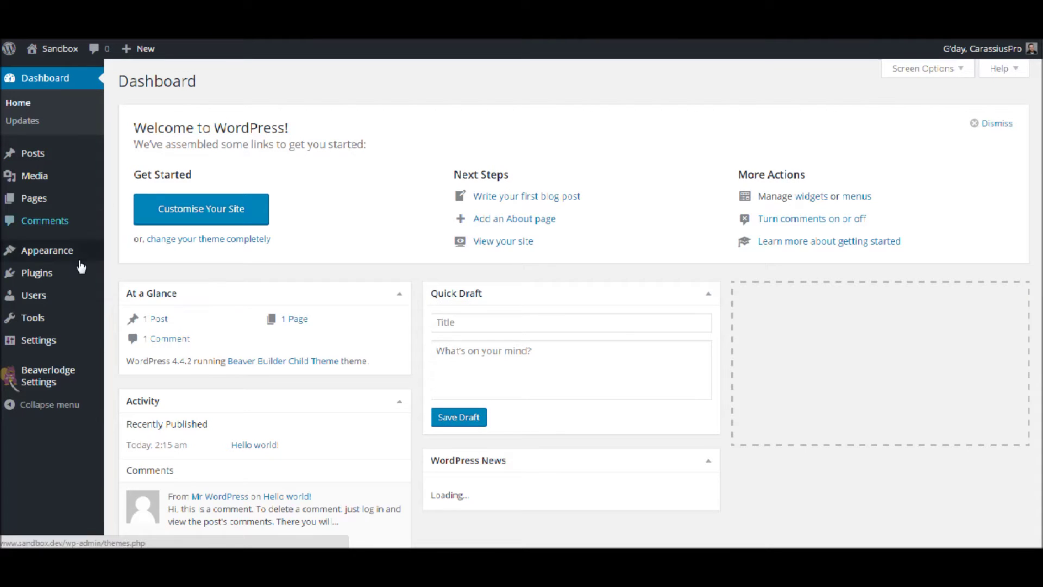
{"action": "mouse_move", "coordinate": [56, 275]}
{"action": "left_click", "coordinate": [125, 278]}
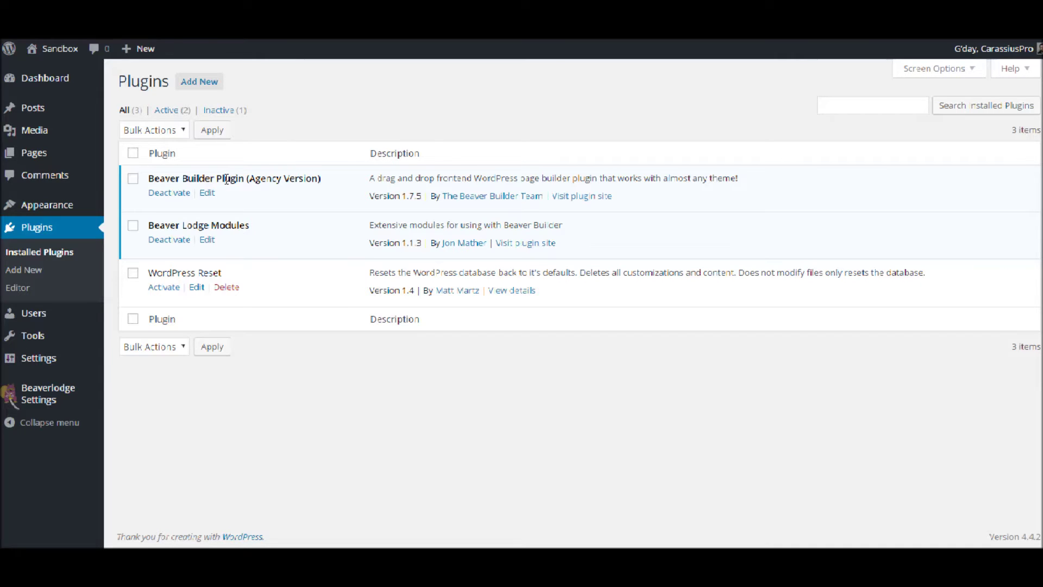
{"action": "mouse_move", "coordinate": [25, 396]}
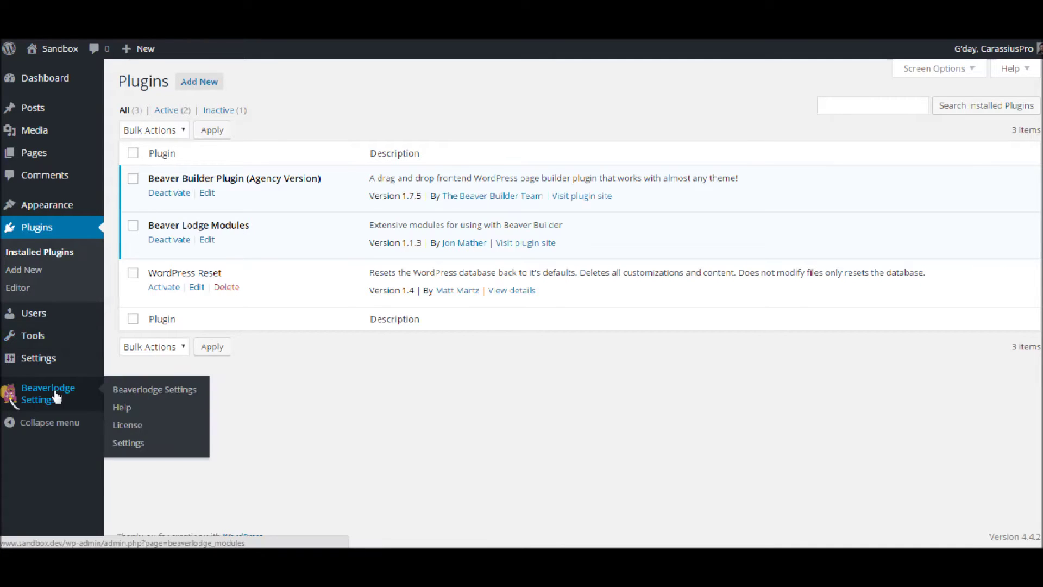
Set the 404 Error Page module to Enabled in Beaverlodge Settings and save
{"action": "left_click", "coordinate": [151, 391]}
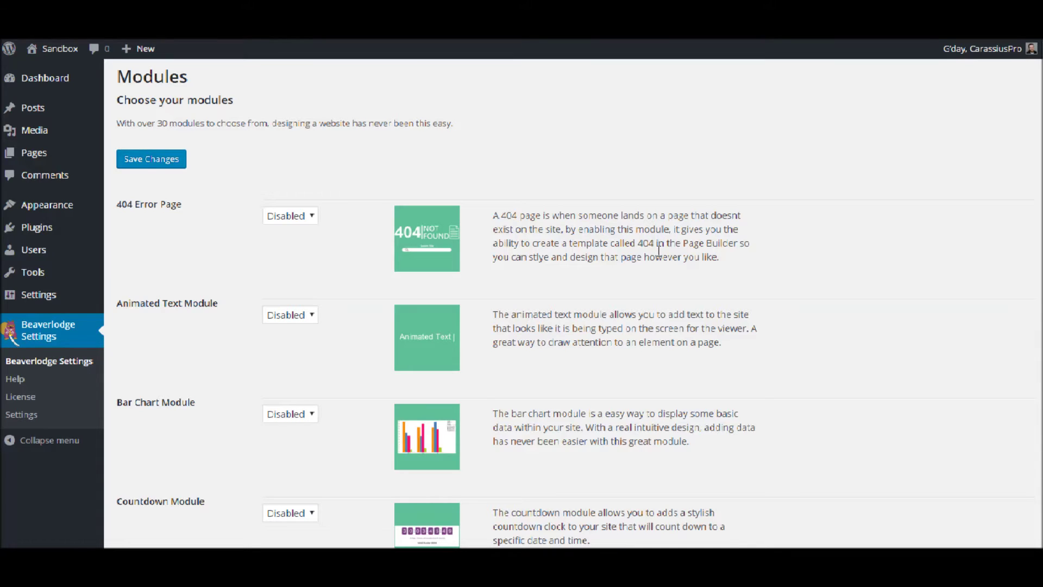
{"action": "left_click", "coordinate": [295, 217]}
{"action": "left_click", "coordinate": [302, 248]}
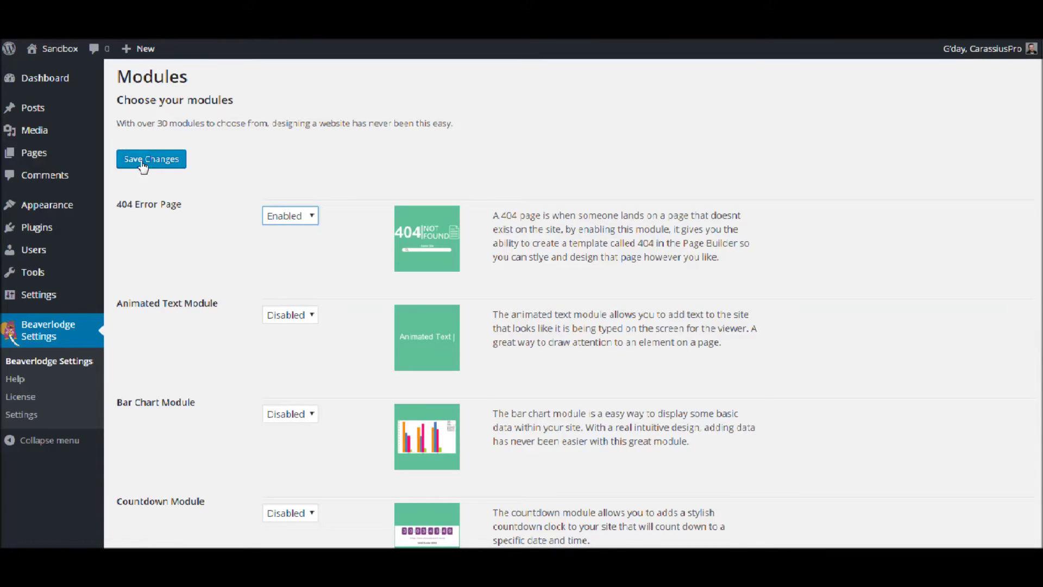
{"action": "left_click", "coordinate": [151, 159]}
{"action": "scroll", "coordinate": [292, 487], "scroll_direction": "down", "scroll_amount": 1}
{"action": "scroll", "coordinate": [292, 488], "scroll_direction": "down", "scroll_amount": 6}
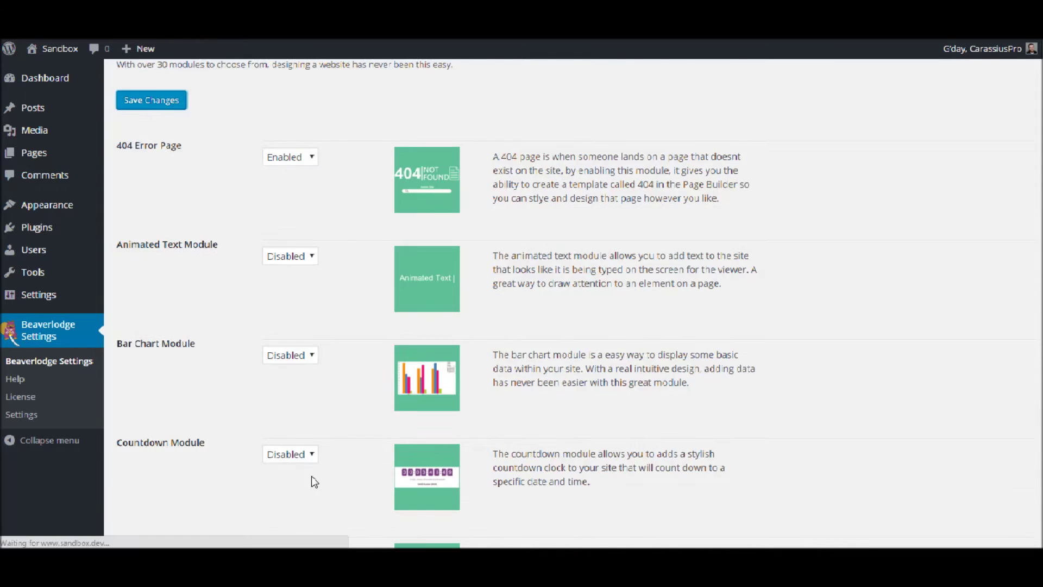
{"action": "scroll", "coordinate": [293, 345], "scroll_direction": "up", "scroll_amount": 5}
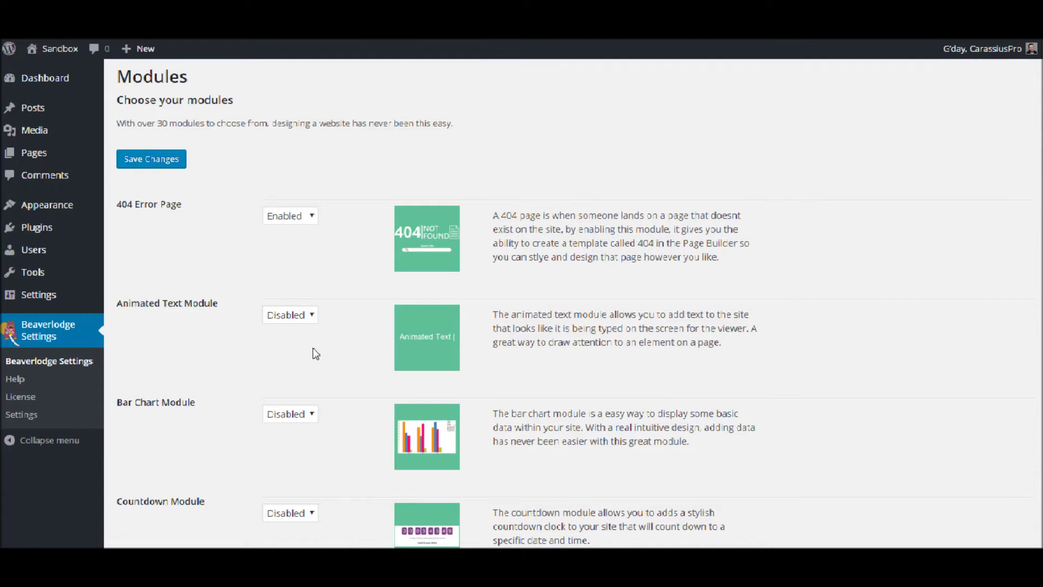
Save the Beaverlodge settings again and go to the site's Pages list
{"action": "left_click", "coordinate": [157, 160]}
{"action": "scroll", "coordinate": [212, 279], "scroll_direction": "down", "scroll_amount": 20}
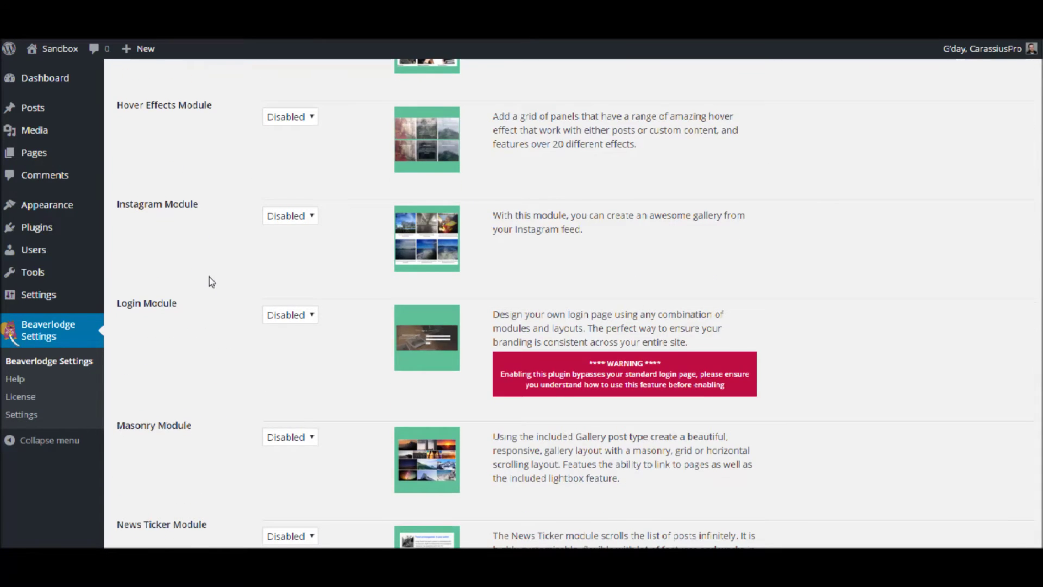
{"action": "scroll", "coordinate": [209, 277], "scroll_direction": "up", "scroll_amount": 20}
{"action": "mouse_move", "coordinate": [36, 163]}
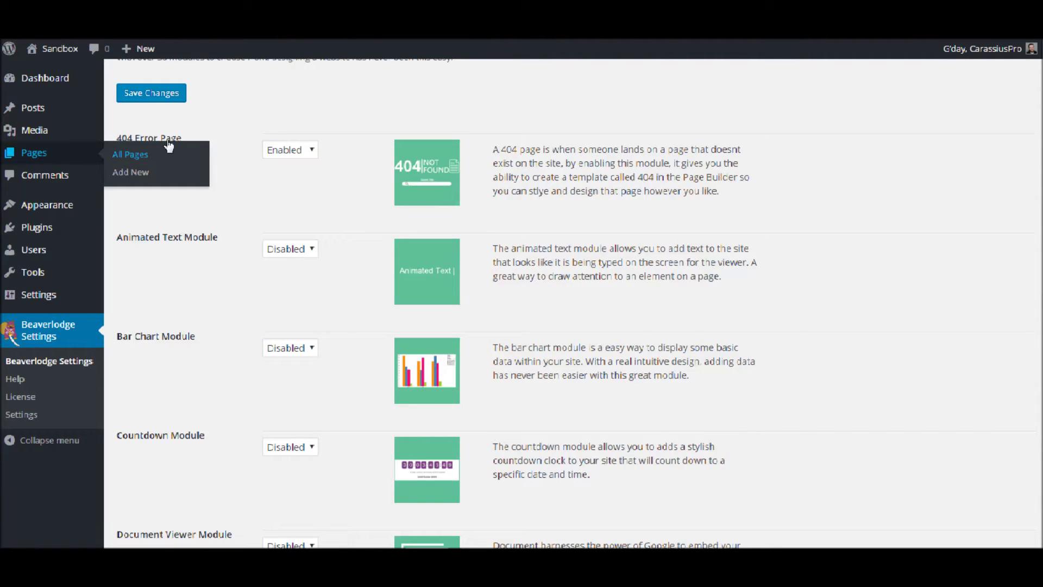
{"action": "left_click", "coordinate": [132, 155]}
{"action": "scroll", "coordinate": [191, 204], "scroll_direction": "up", "scroll_amount": 2}
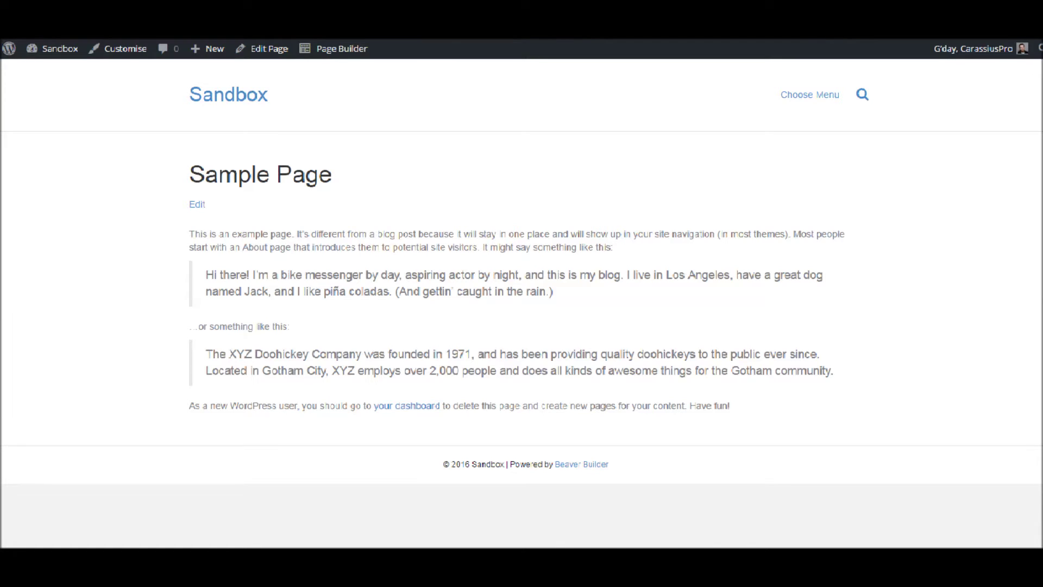
{"action": "key", "text": "ctrl+l"}
{"action": "key", "text": "End"}
{"action": "type", "text": "no-page"}
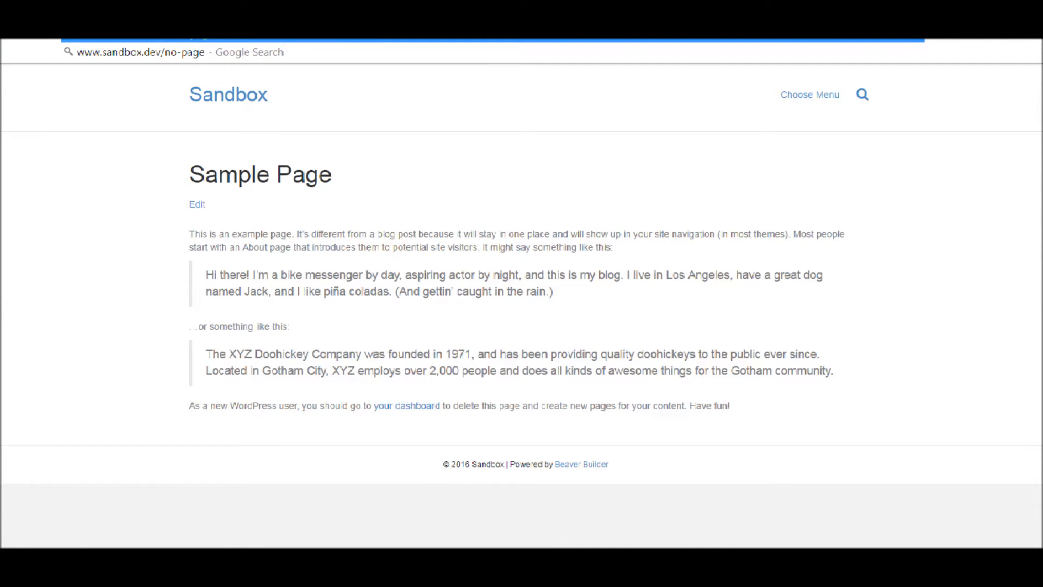
{"action": "type", "text": "-exists"}
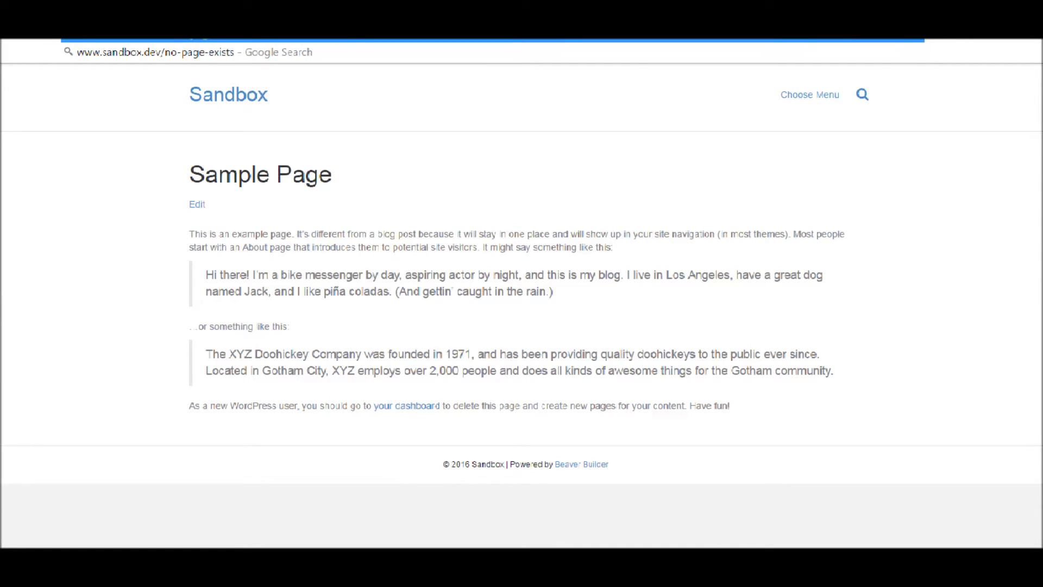
{"action": "key", "text": "Return"}
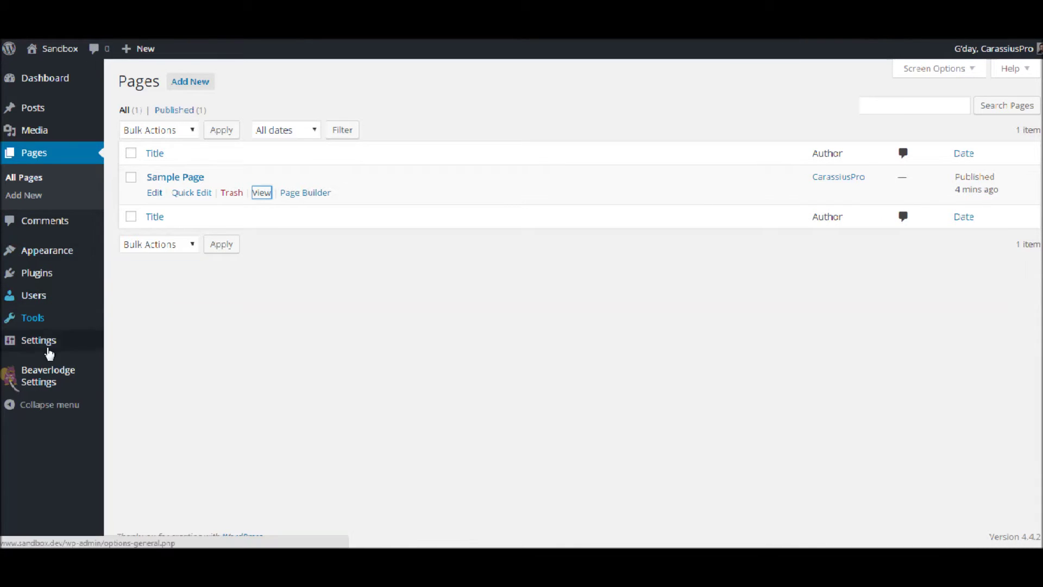
Turn on Enable Templates Admin in Page Builder settings, save, and add a new template
{"action": "mouse_move", "coordinate": [46, 352]}
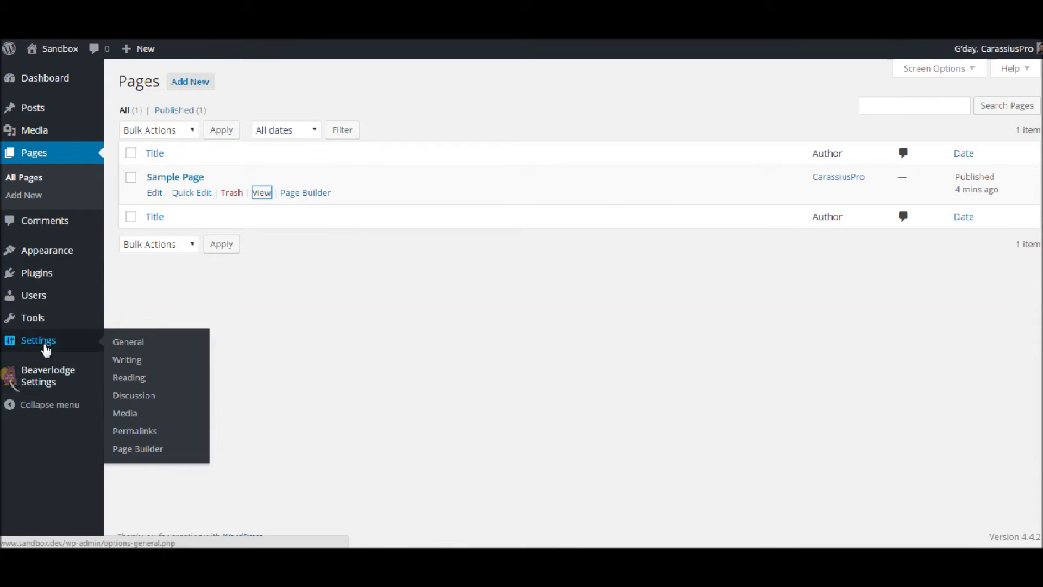
{"action": "left_click", "coordinate": [146, 450]}
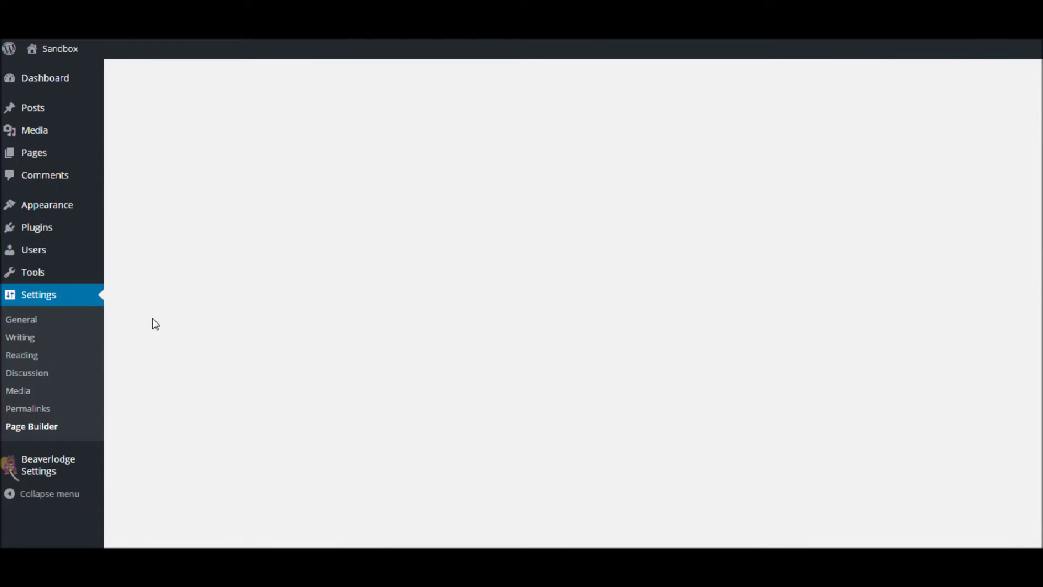
{"action": "left_click", "coordinate": [156, 213]}
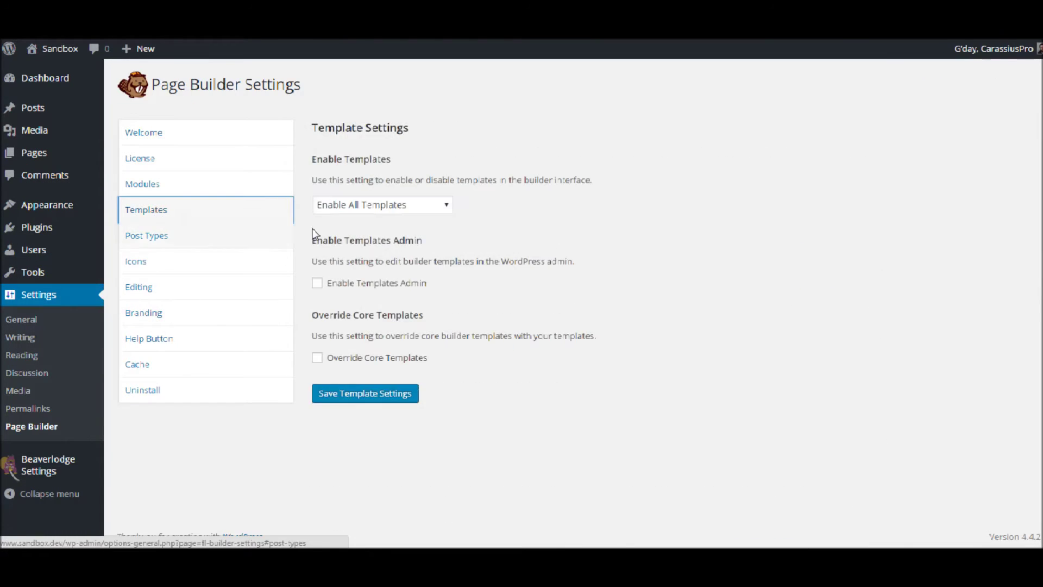
{"action": "left_click", "coordinate": [318, 284]}
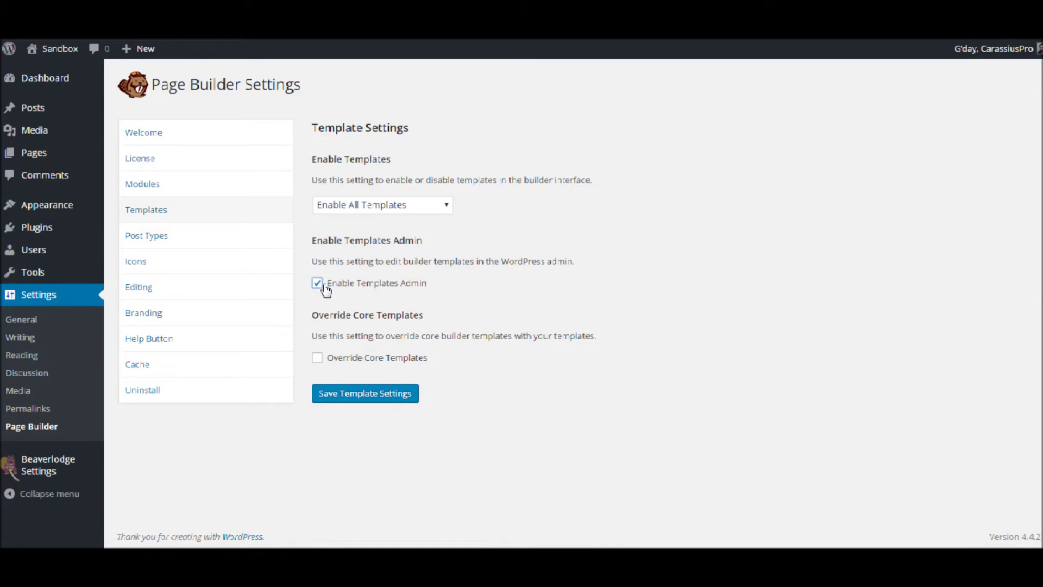
{"action": "left_click", "coordinate": [385, 398]}
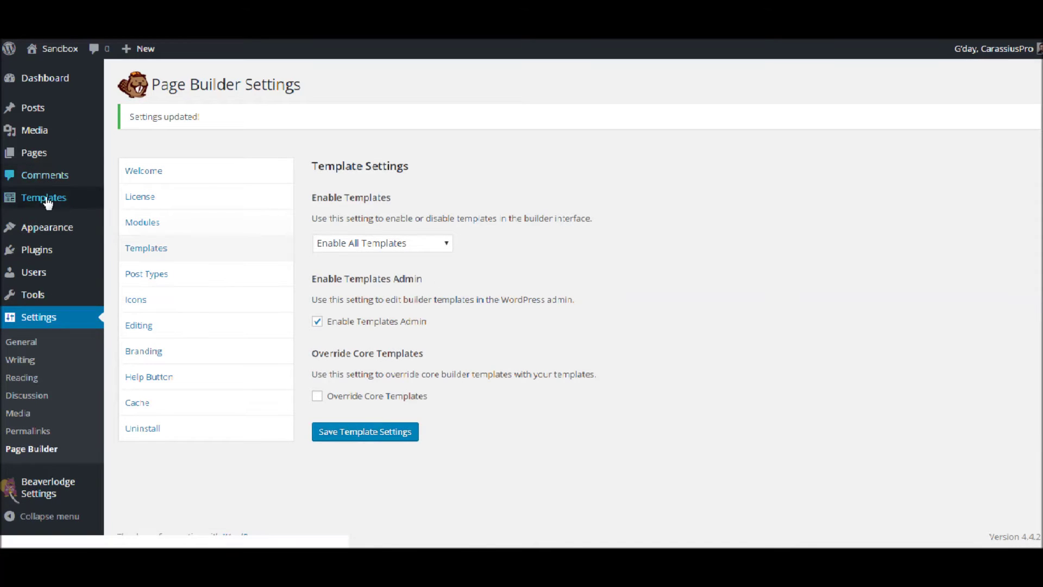
{"action": "mouse_move", "coordinate": [49, 203]}
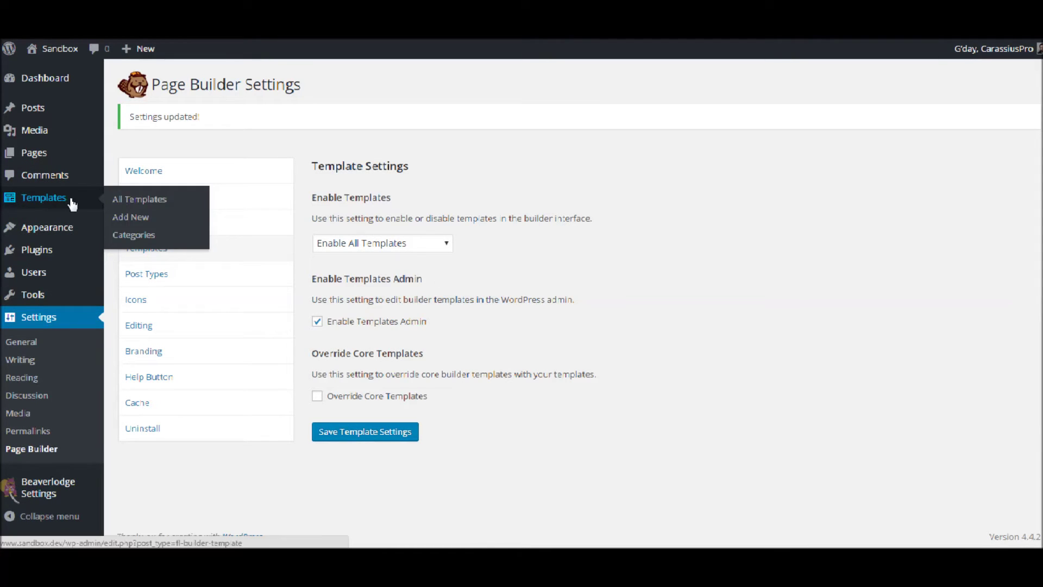
{"action": "left_click", "coordinate": [139, 219]}
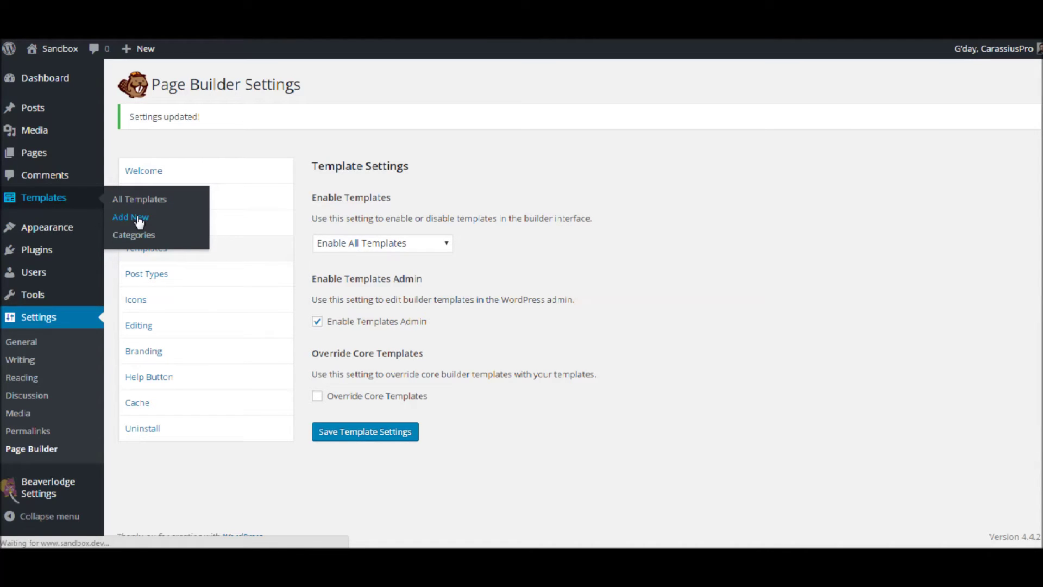
Title the new template '404' and launch it in the Page Builder
{"action": "type", "text": "4"}
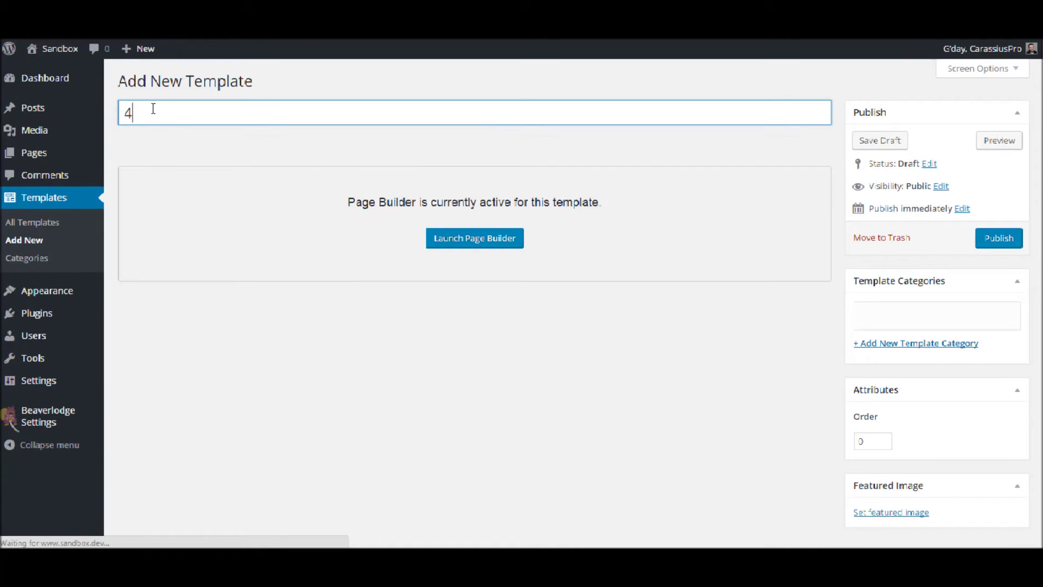
{"action": "type", "text": "04"}
{"action": "left_click", "coordinate": [481, 242]}
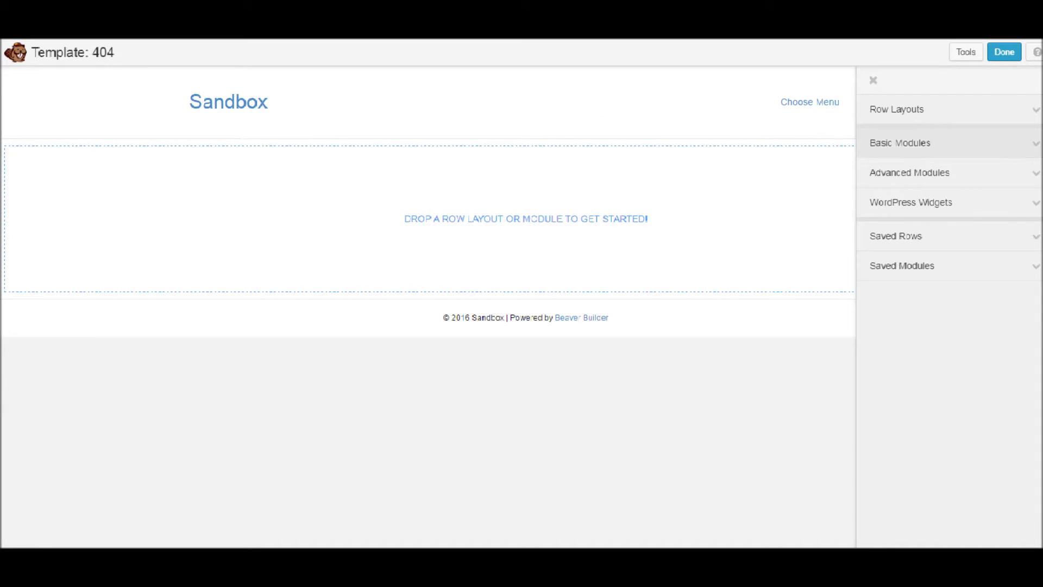
{"action": "left_click", "coordinate": [963, 109]}
Drag a 2 Columns row onto the canvas and a 1 Column row above it
{"action": "left_click_drag", "start_coordinate": [931, 171], "coordinate": [519, 224]}
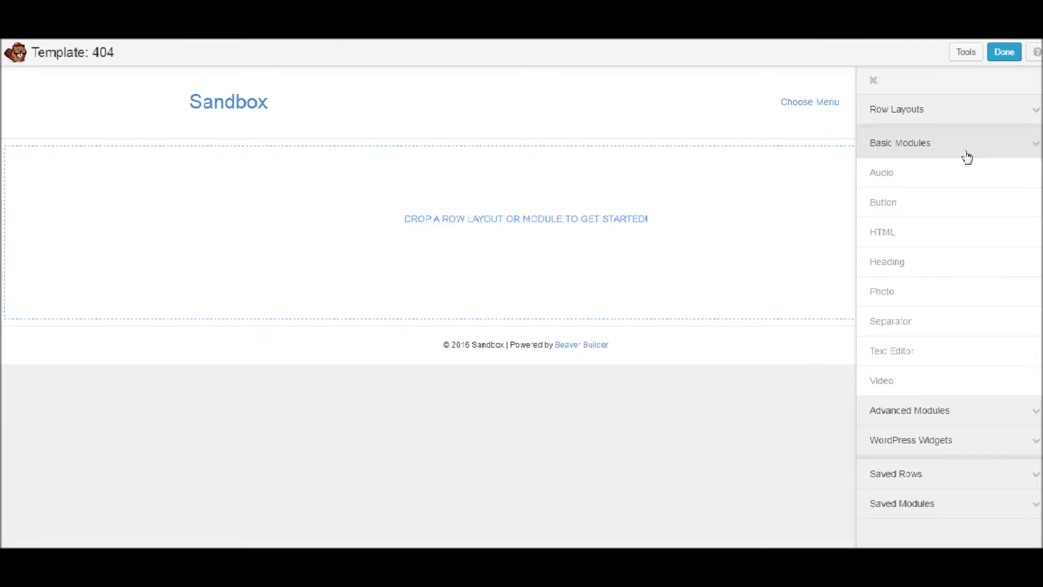
{"action": "left_click", "coordinate": [940, 116]}
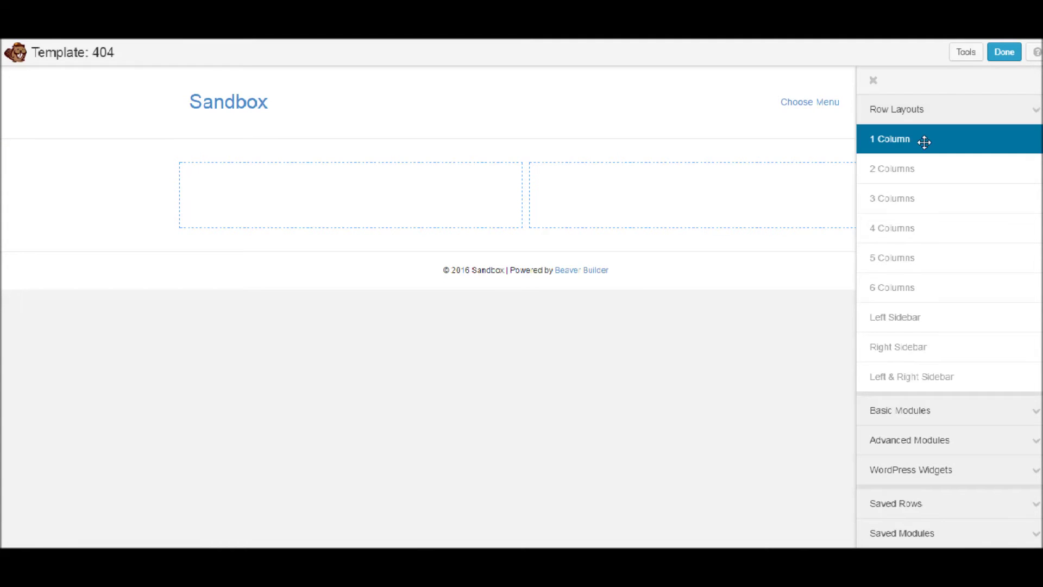
{"action": "left_click_drag", "start_coordinate": [924, 139], "coordinate": [502, 197]}
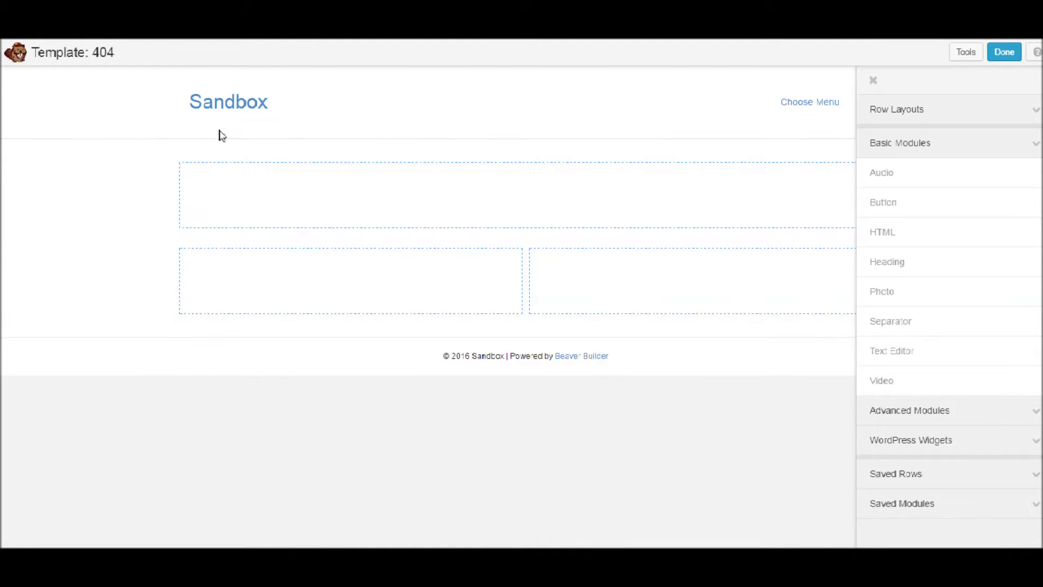
{"action": "left_click", "coordinate": [217, 129]}
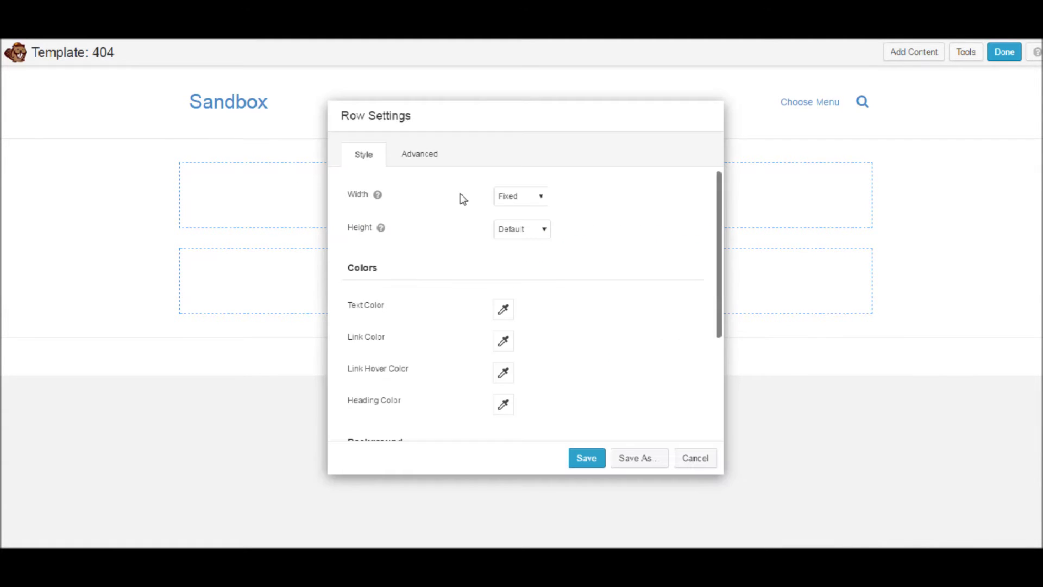
Make the row and its content full width and save the row settings
{"action": "left_click", "coordinate": [520, 196]}
{"action": "left_click", "coordinate": [522, 220]}
{"action": "left_click", "coordinate": [520, 229]}
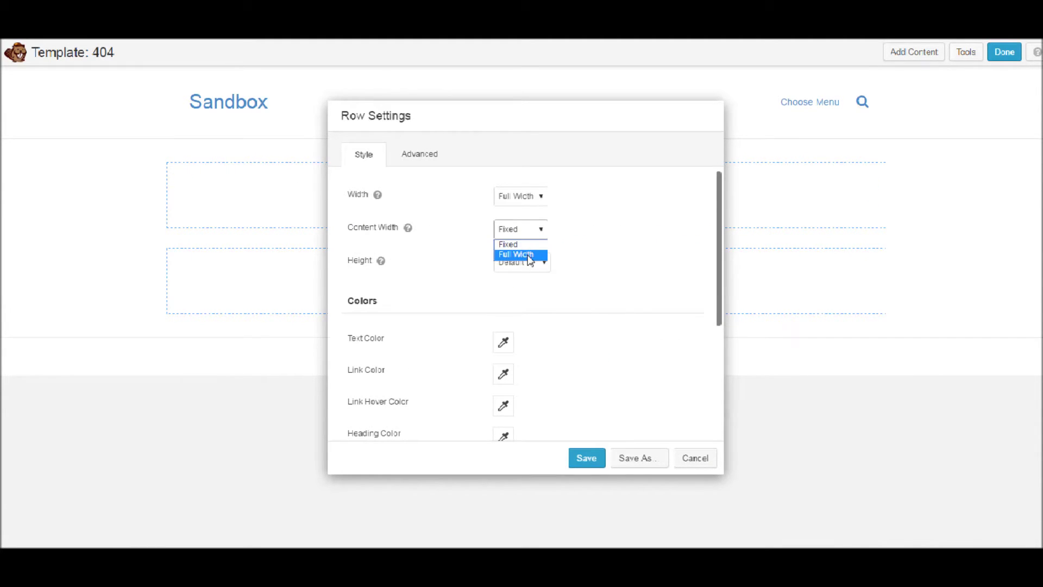
{"action": "left_click", "coordinate": [520, 254]}
{"action": "left_click", "coordinate": [599, 463]}
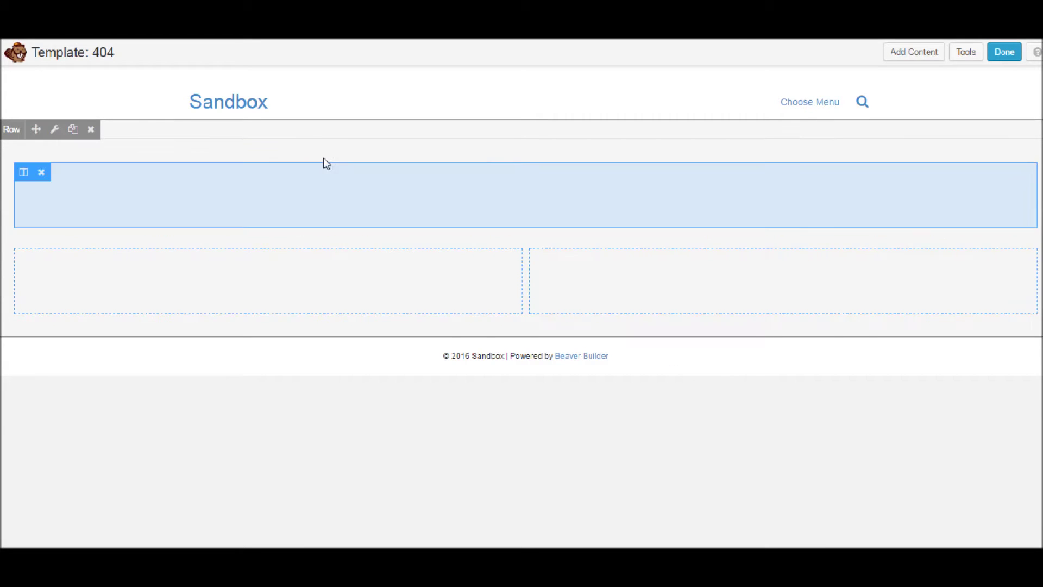
Set the row height to Full Height and the background type to Color
{"action": "left_click", "coordinate": [55, 130]}
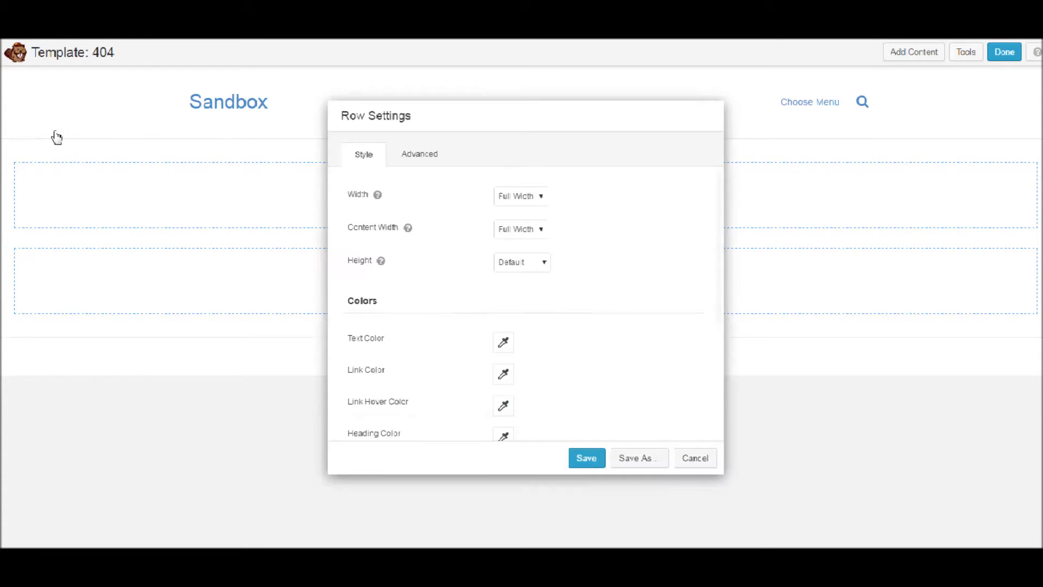
{"action": "left_click", "coordinate": [540, 264]}
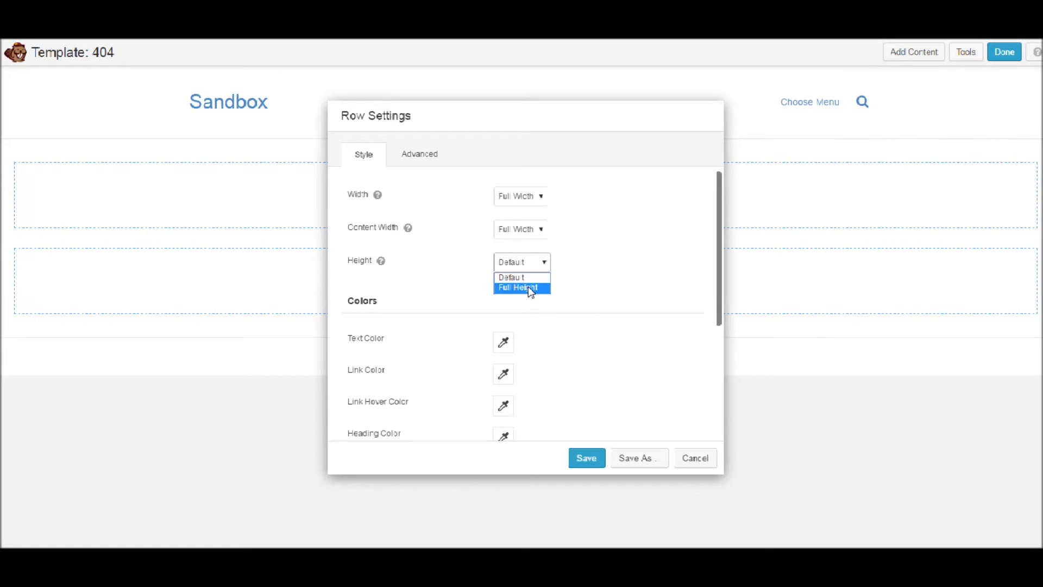
{"action": "left_click", "coordinate": [531, 289]}
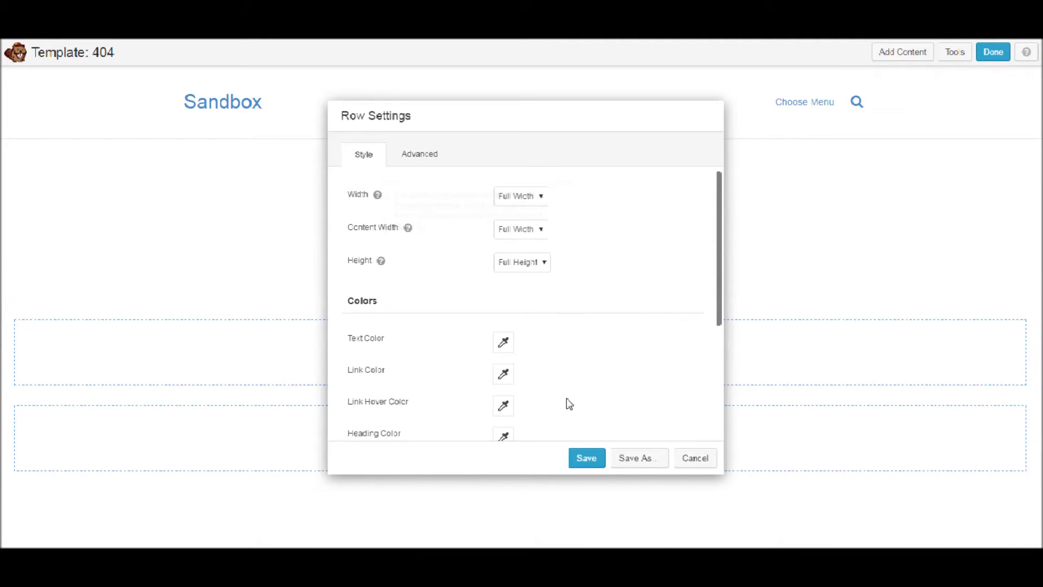
{"action": "scroll", "coordinate": [570, 403], "scroll_direction": "down", "scroll_amount": 2}
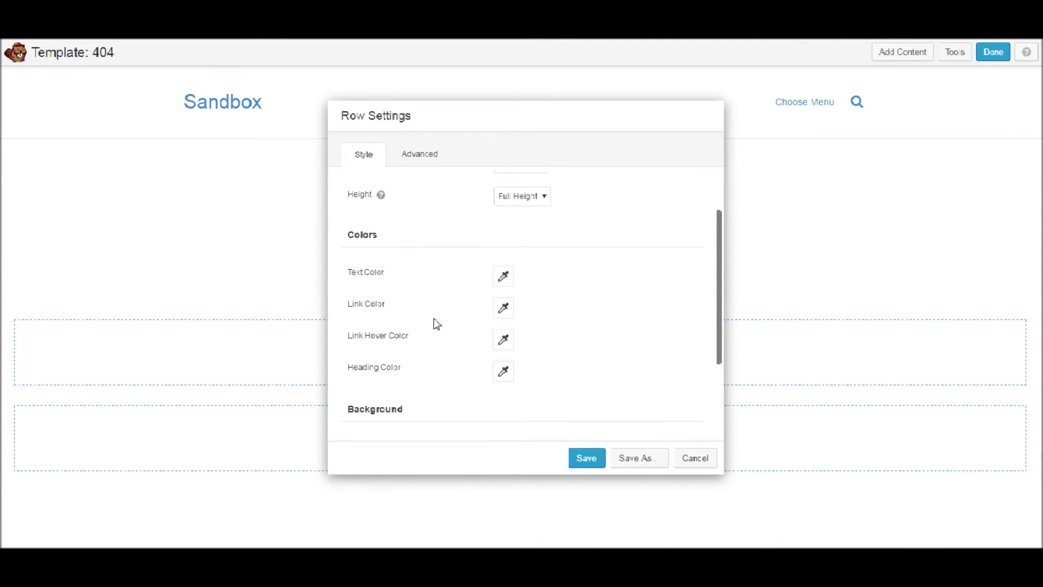
{"action": "scroll", "coordinate": [455, 407], "scroll_direction": "down", "scroll_amount": 2}
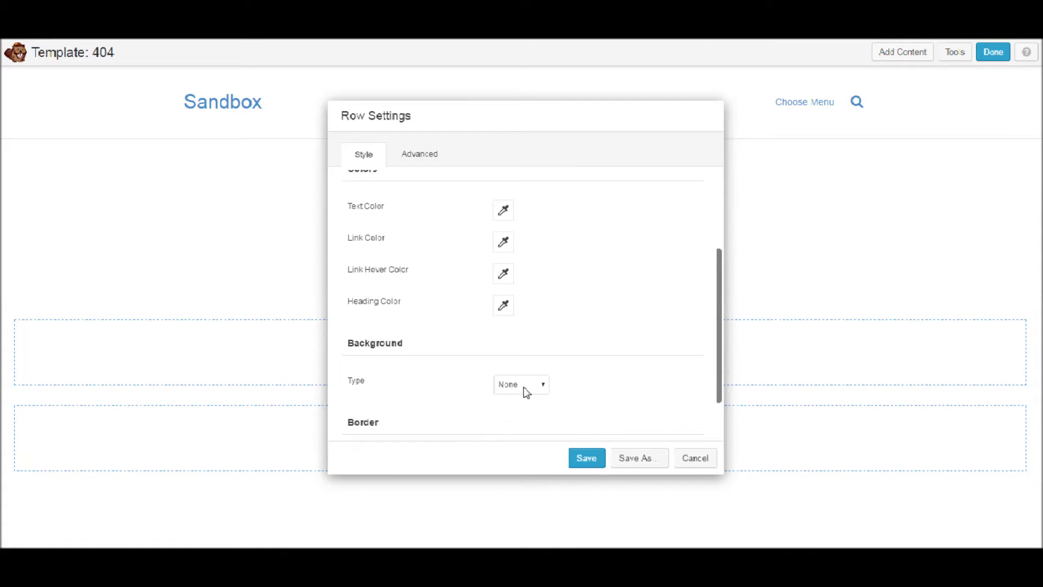
{"action": "scroll", "coordinate": [534, 390], "scroll_direction": "down", "scroll_amount": 2}
{"action": "left_click", "coordinate": [520, 325]}
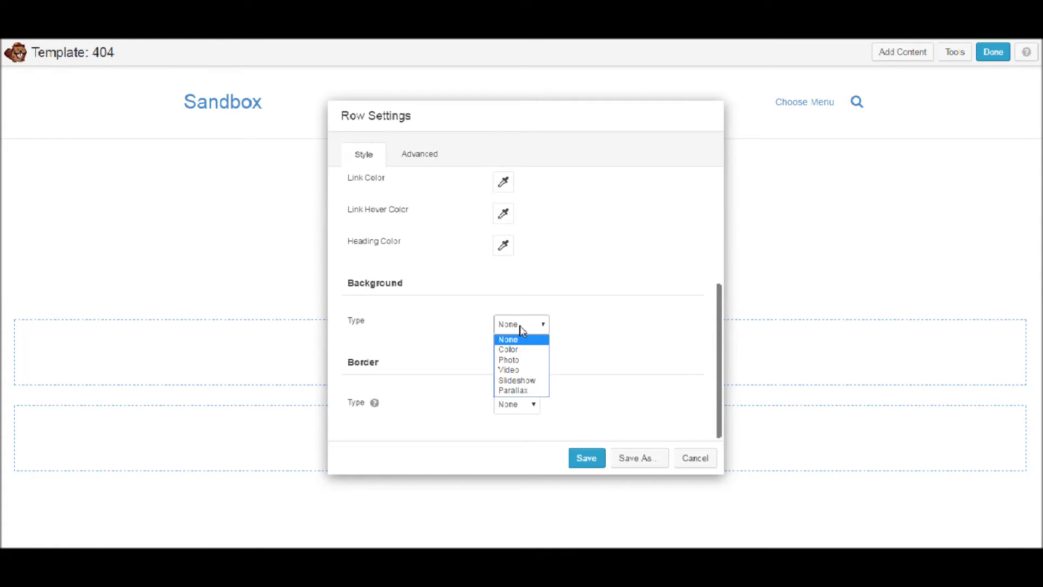
{"action": "left_click", "coordinate": [516, 360]}
{"action": "left_click", "coordinate": [523, 325]}
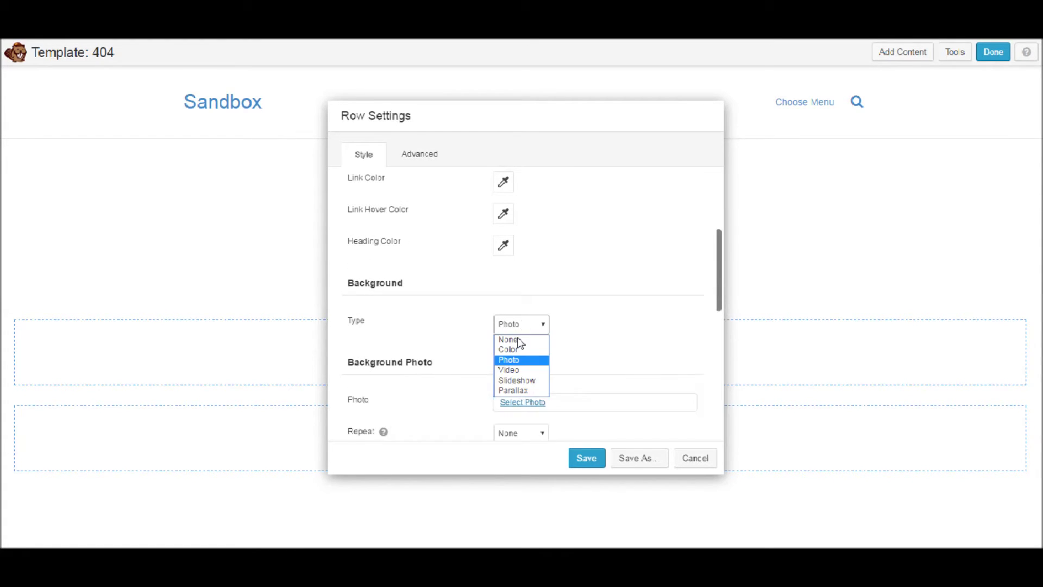
{"action": "left_click", "coordinate": [517, 350]}
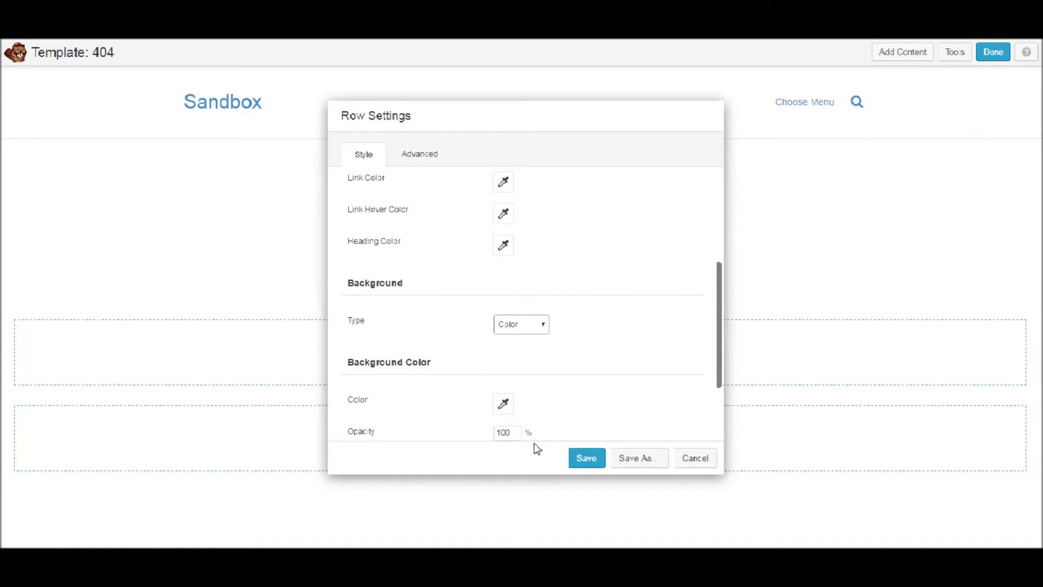
Choose a deep blue background colour with 40% opacity
{"action": "scroll", "coordinate": [549, 405], "scroll_direction": "down", "scroll_amount": 1}
{"action": "left_click", "coordinate": [503, 339]}
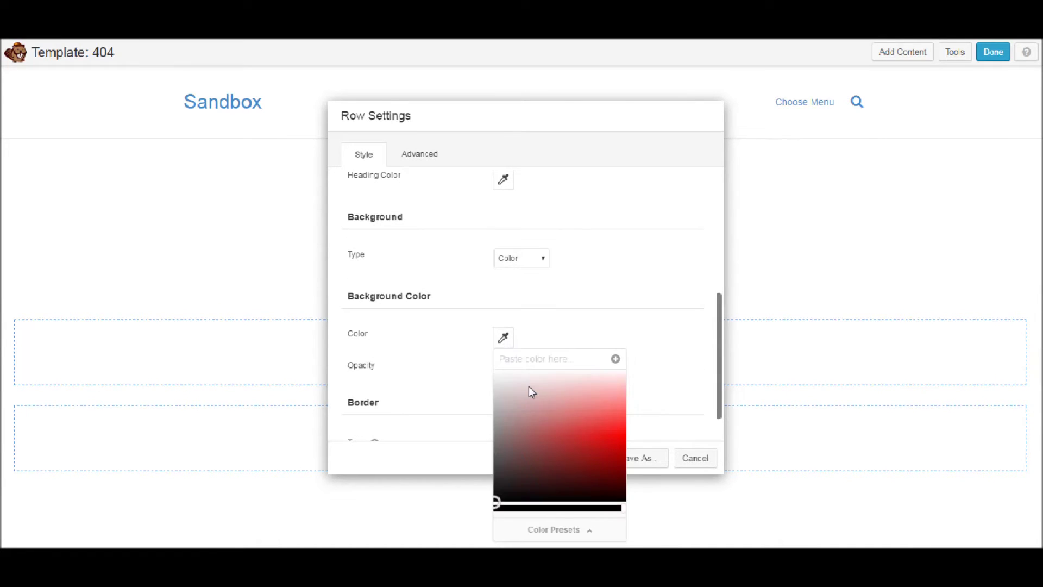
{"action": "left_click_drag", "start_coordinate": [610, 447], "coordinate": [609, 469]}
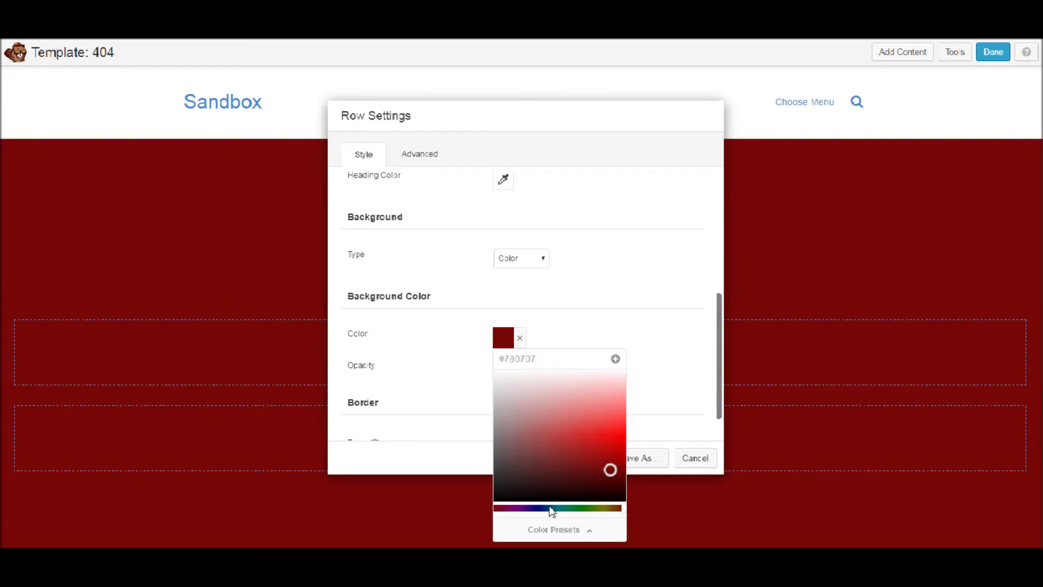
{"action": "left_click_drag", "start_coordinate": [551, 511], "coordinate": [538, 508]}
{"action": "left_click", "coordinate": [612, 284]}
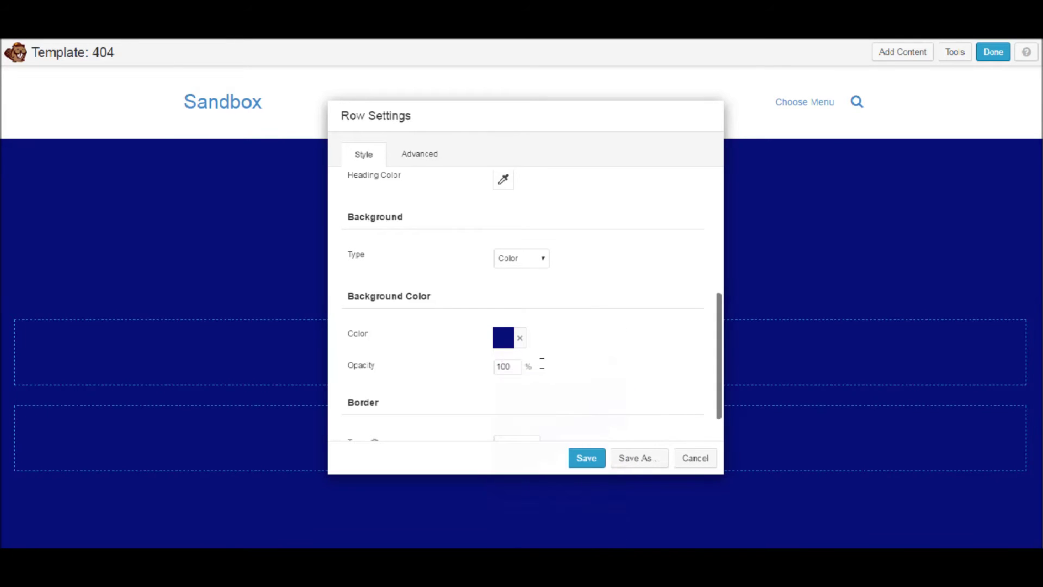
{"action": "left_click_drag", "start_coordinate": [516, 366], "coordinate": [473, 365]}
{"action": "type", "text": "20"}
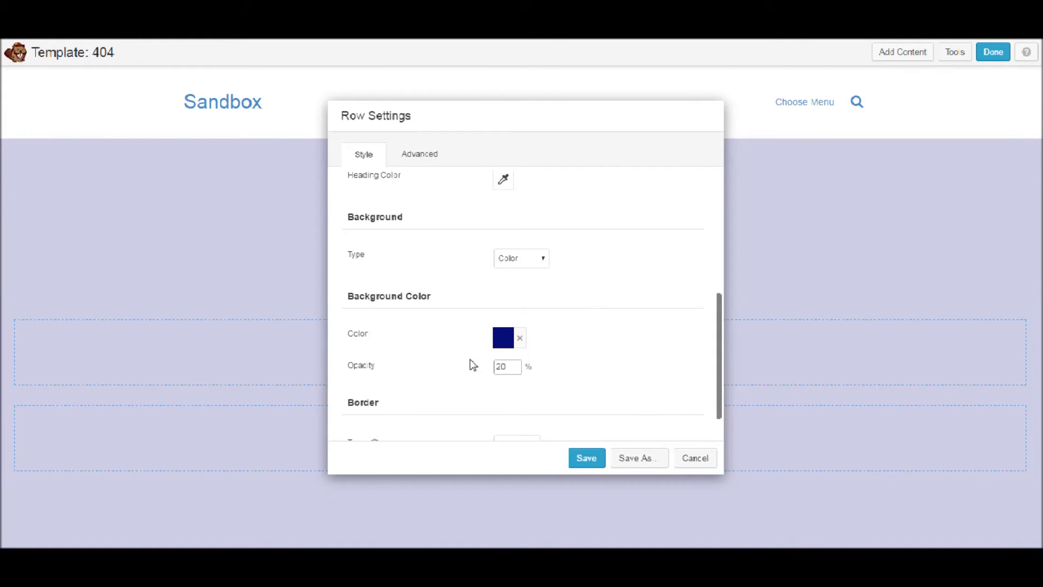
{"action": "left_click_drag", "start_coordinate": [508, 366], "coordinate": [466, 365]}
{"action": "type", "text": "40"}
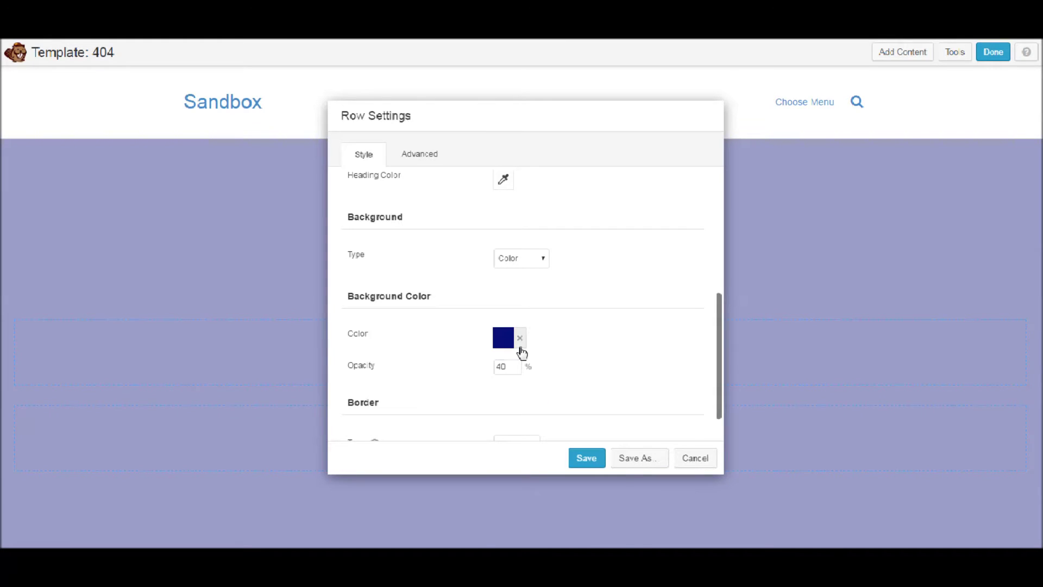
Darken the blue background, set the row text colour to white, and save
{"action": "left_click", "coordinate": [503, 337]}
{"action": "left_click", "coordinate": [616, 441]}
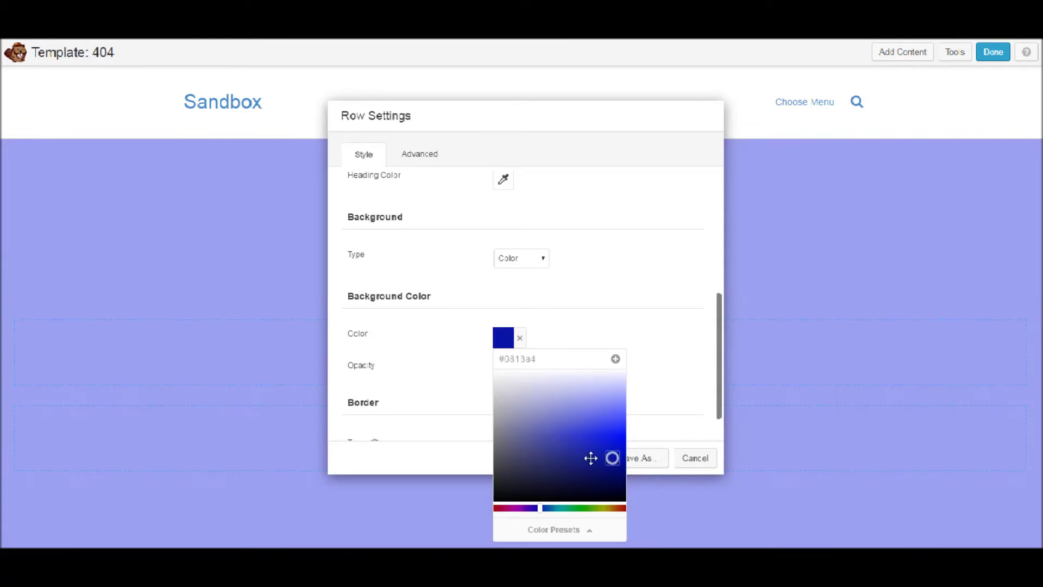
{"action": "left_click_drag", "start_coordinate": [590, 457], "coordinate": [584, 468]}
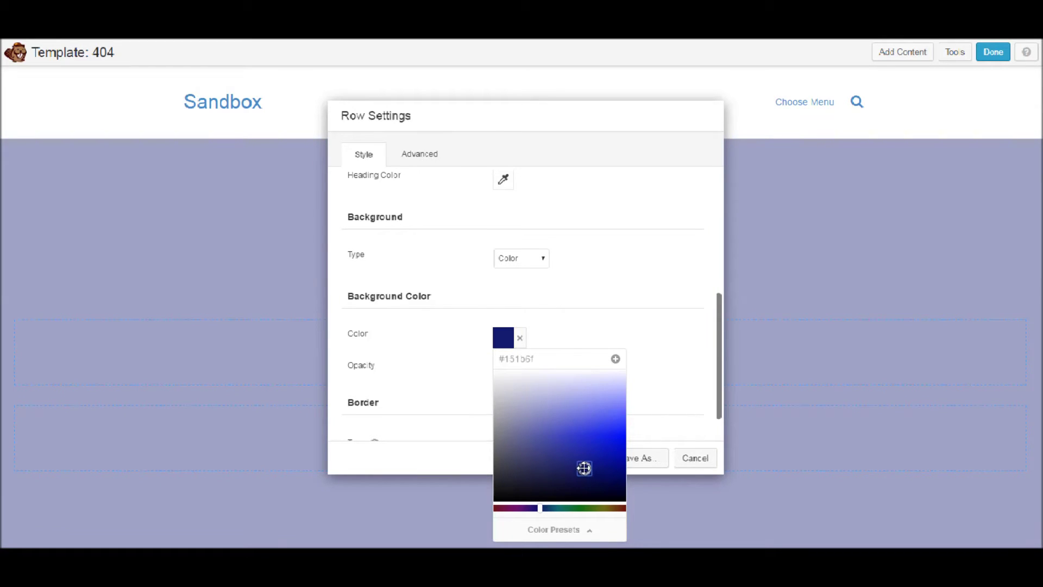
{"action": "left_click", "coordinate": [641, 387]}
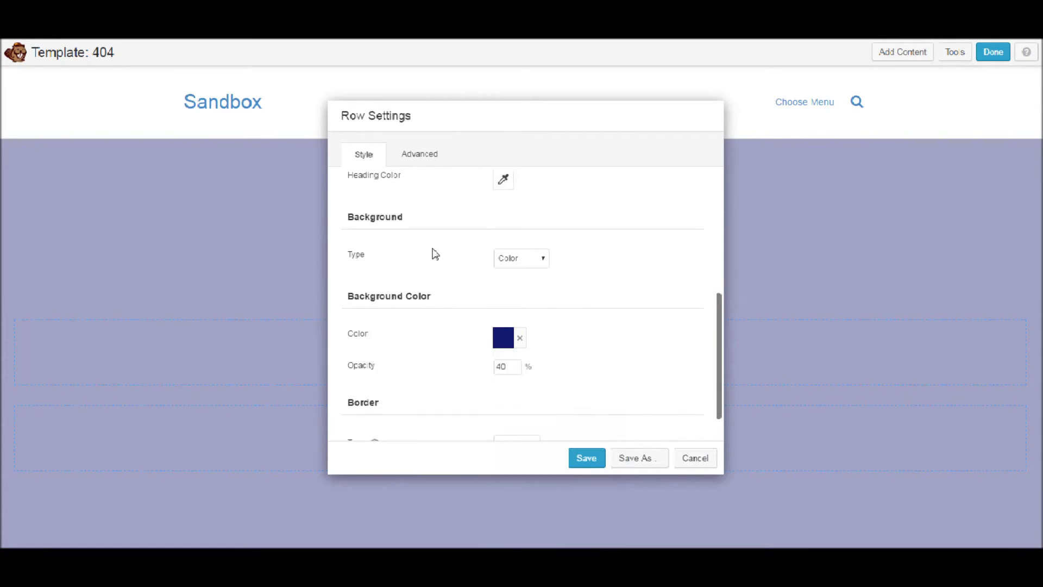
{"action": "scroll", "coordinate": [435, 304], "scroll_direction": "down", "scroll_amount": 1}
{"action": "scroll", "coordinate": [440, 380], "scroll_direction": "up", "scroll_amount": 4}
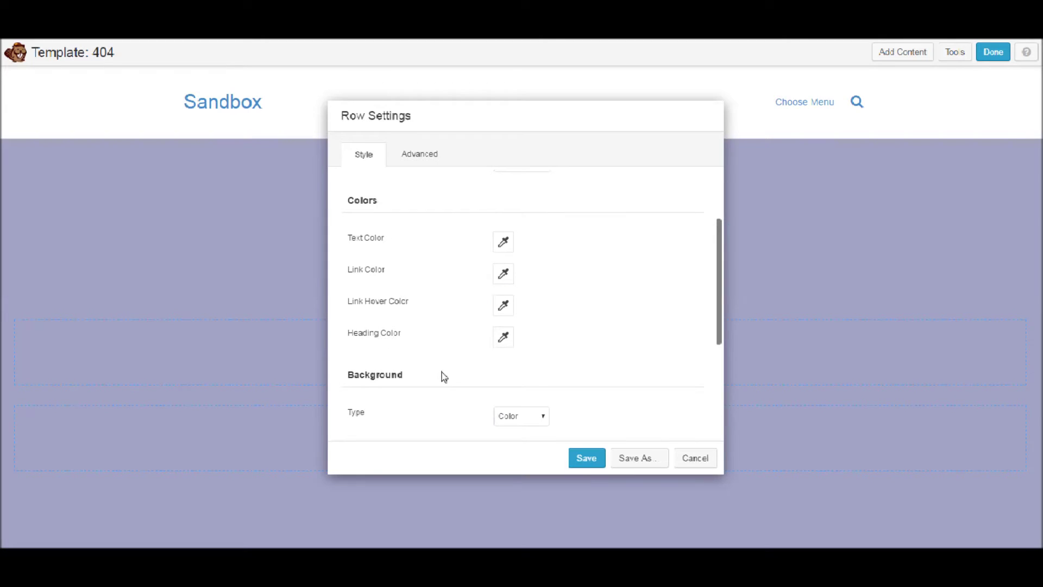
{"action": "left_click", "coordinate": [502, 240]}
{"action": "left_click", "coordinate": [592, 252]}
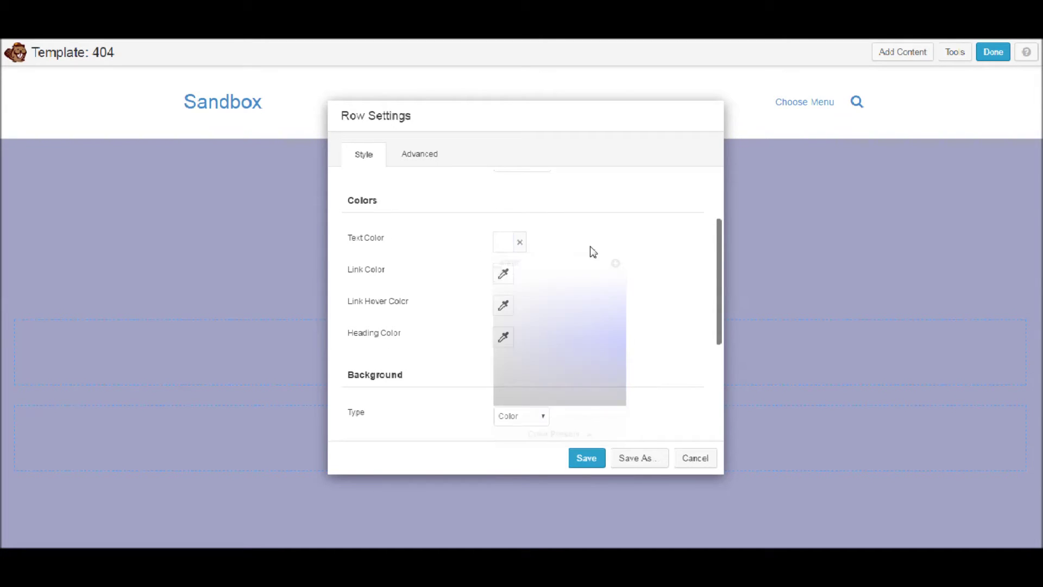
{"action": "left_click", "coordinate": [596, 462]}
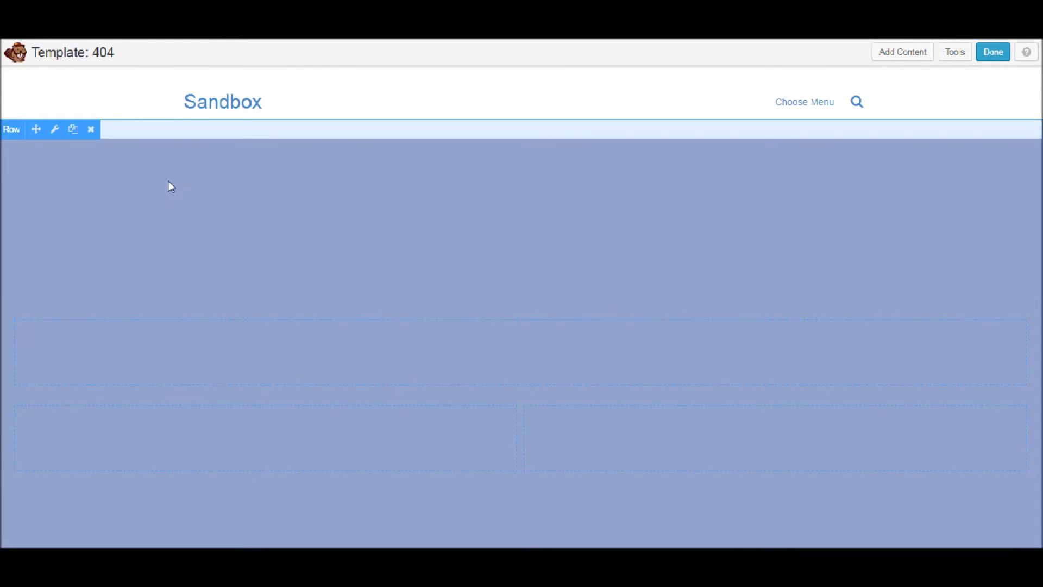
Drag a Heading module from Basic Modules into the top single-column row
{"action": "scroll", "coordinate": [187, 336], "scroll_direction": "down", "scroll_amount": 1}
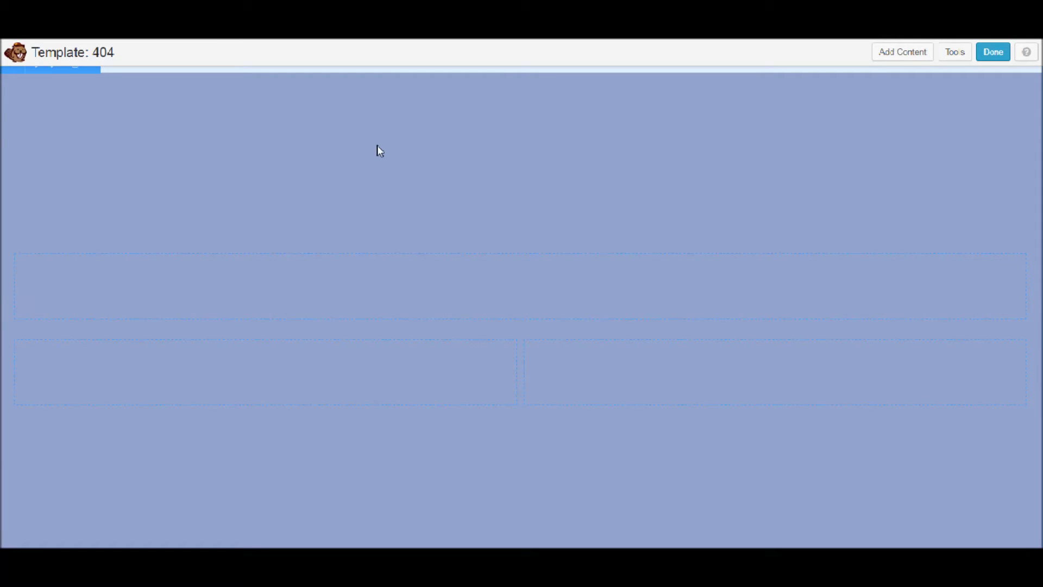
{"action": "scroll", "coordinate": [696, 204], "scroll_direction": "up", "scroll_amount": 1}
{"action": "scroll", "coordinate": [575, 179], "scroll_direction": "down", "scroll_amount": 2}
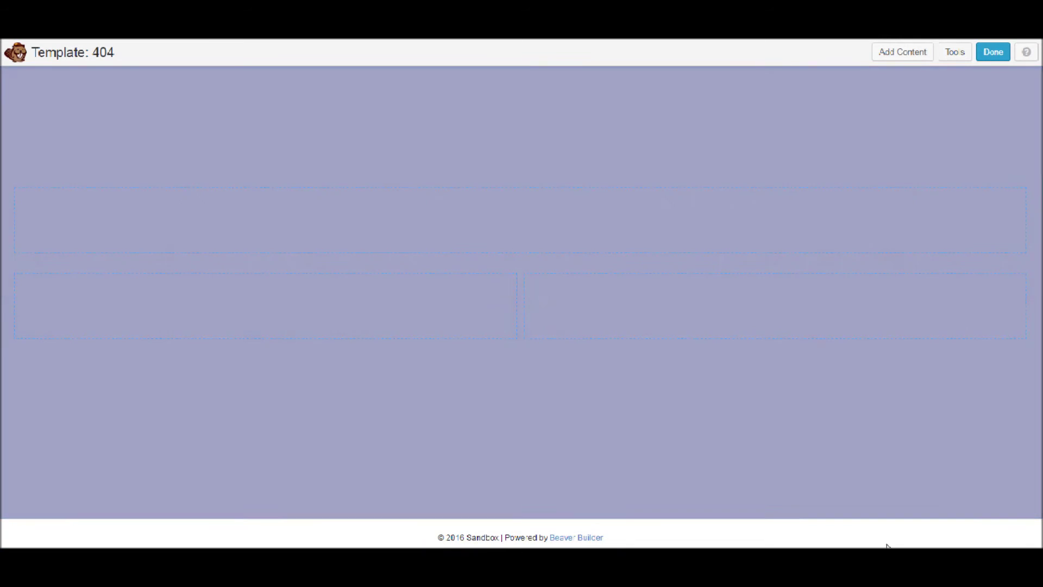
{"action": "left_click", "coordinate": [886, 54]}
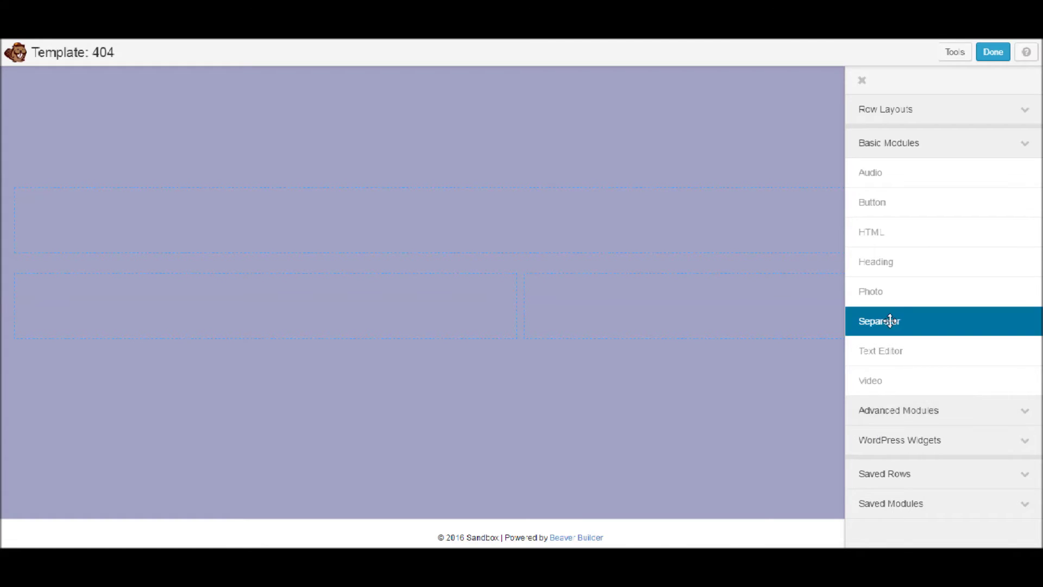
{"action": "left_click_drag", "start_coordinate": [898, 262], "coordinate": [556, 253]}
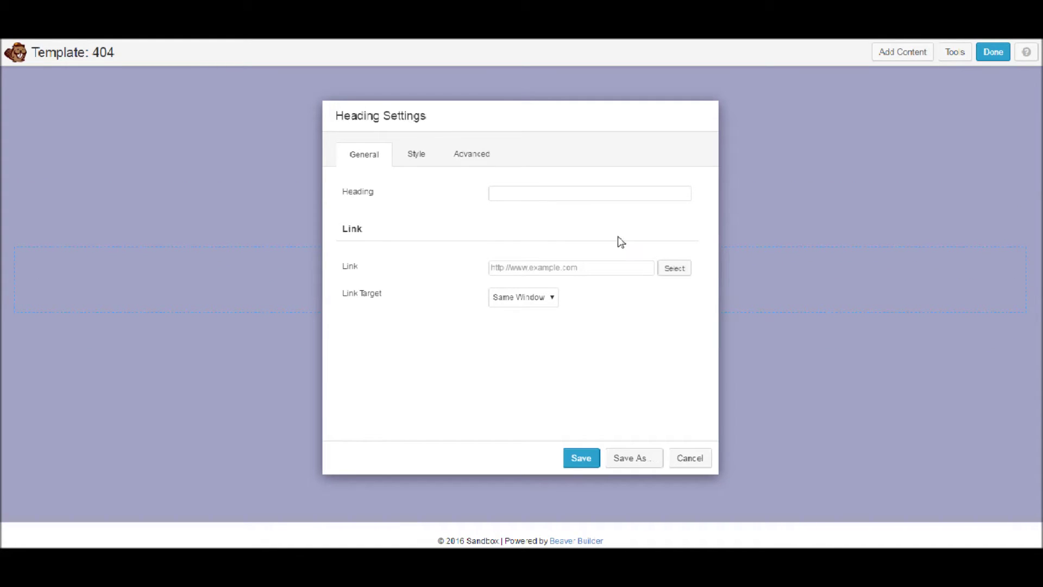
Enter the heading text 'Oops! We cannot seem to find this page?'
{"action": "left_click", "coordinate": [613, 199]}
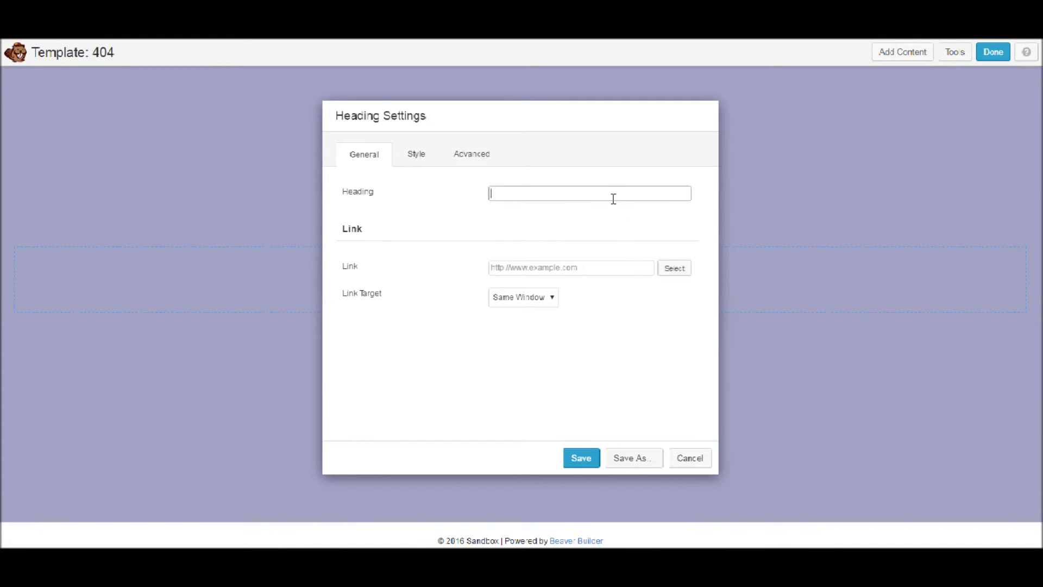
{"action": "type", "text": "Oops! We "}
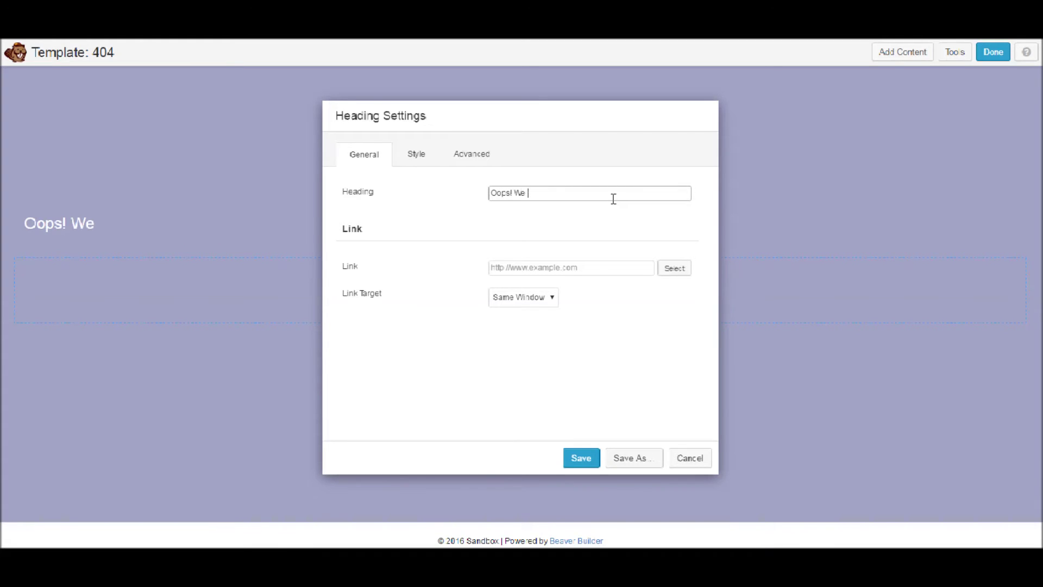
{"action": "type", "text": "cannot see"}
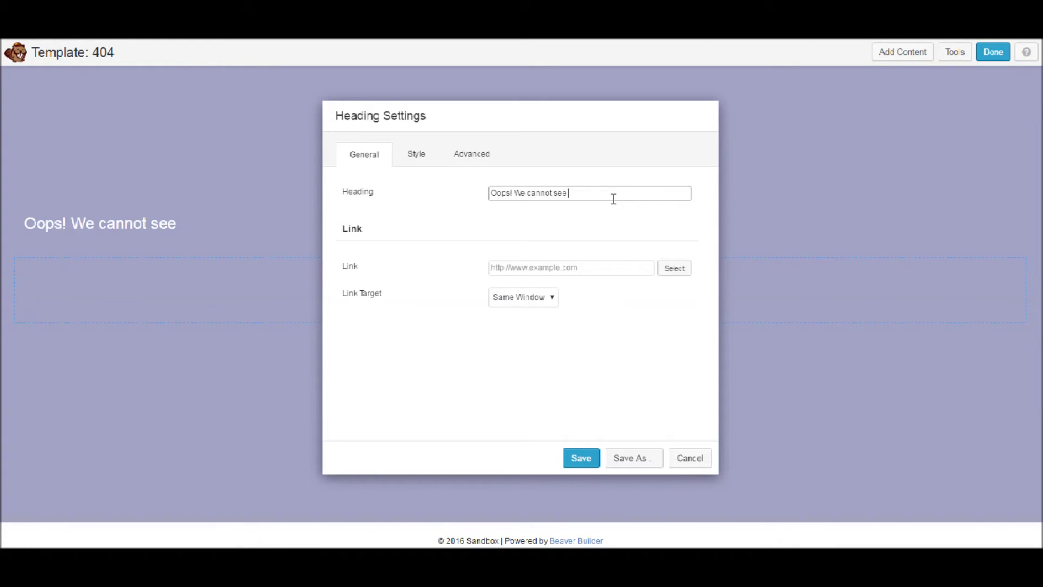
{"action": "type", "text": "m to find your page?"}
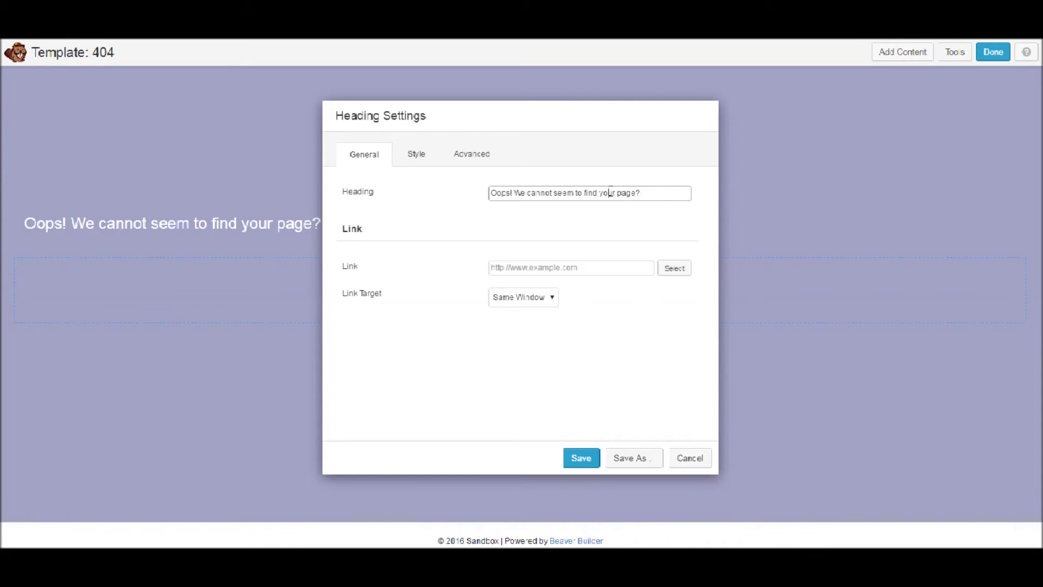
{"action": "double_click", "coordinate": [610, 192]}
{"action": "type", "text": "that"}
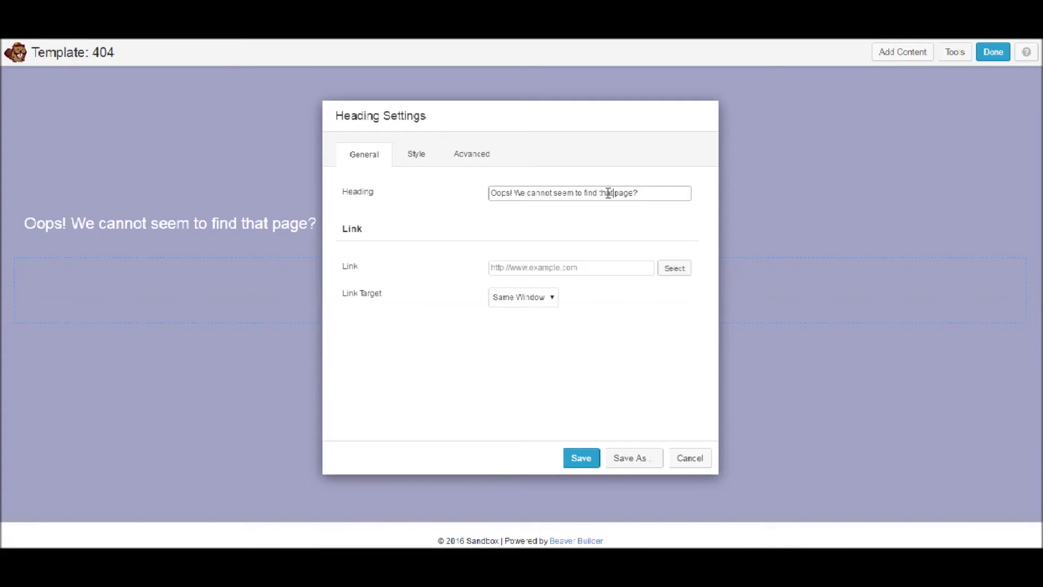
{"action": "double_click", "coordinate": [613, 195]}
{"action": "type", "text": "this"}
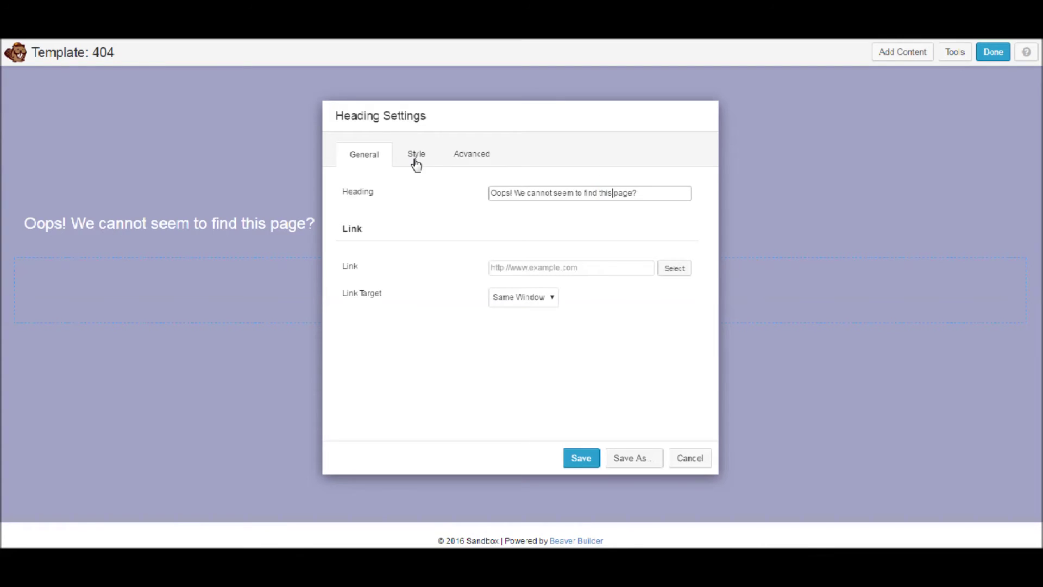
Centre the heading and make it an h1
{"action": "left_click", "coordinate": [416, 158]}
{"action": "left_click", "coordinate": [520, 314]}
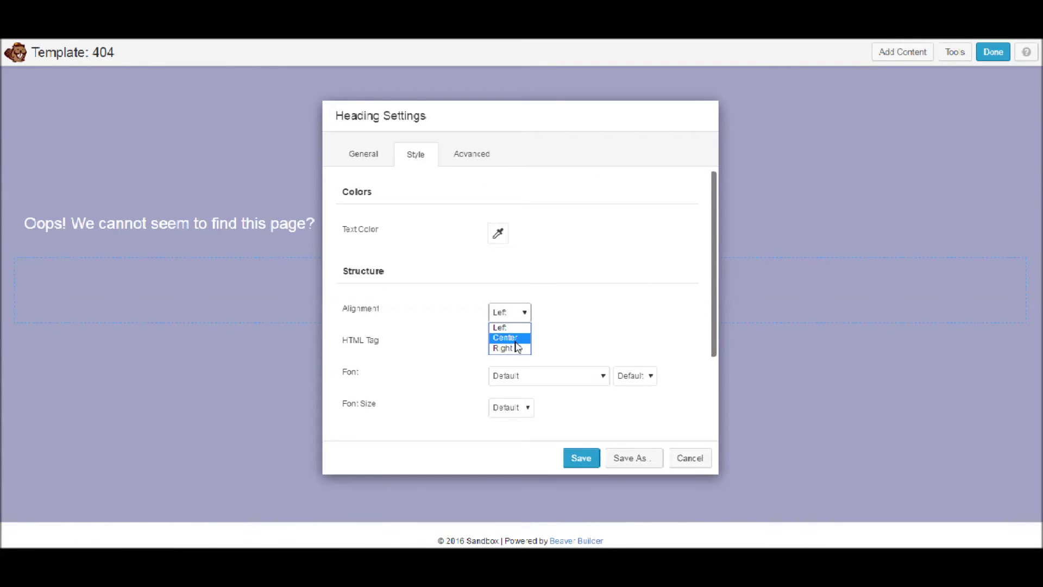
{"action": "left_click", "coordinate": [515, 338]}
{"action": "left_click", "coordinate": [514, 350]}
{"action": "left_click", "coordinate": [497, 359]}
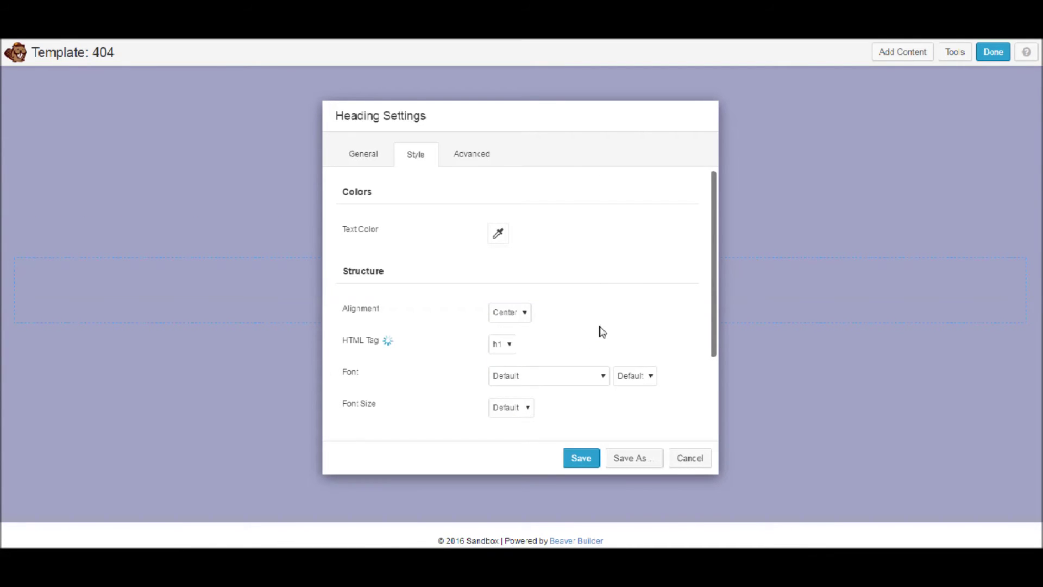
{"action": "left_click_drag", "start_coordinate": [549, 114], "coordinate": [788, 121]}
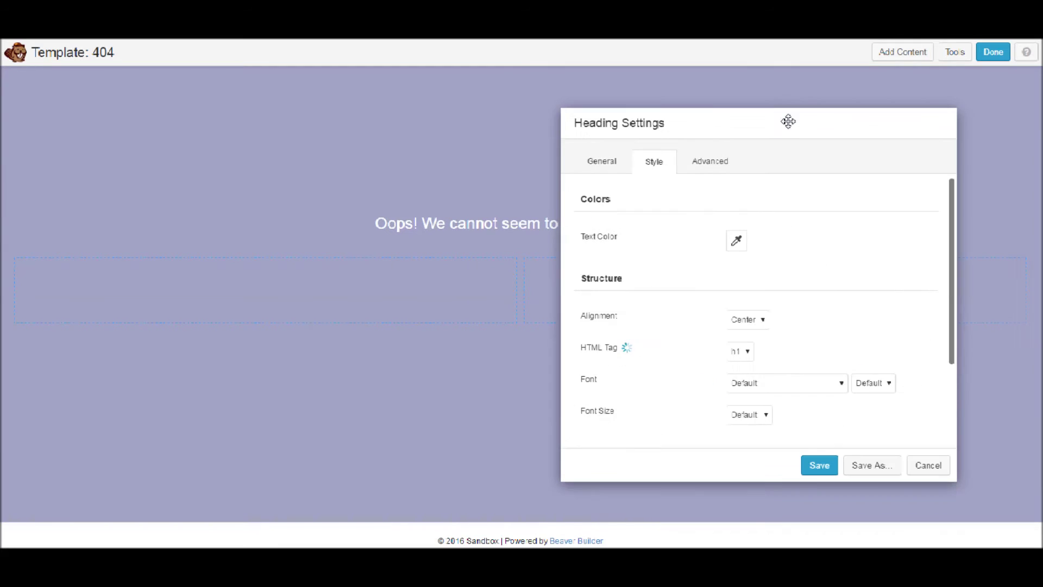
Remove the leading 'OOPS!' so the heading reads 'We cannot seem to find this page?'
{"action": "left_click", "coordinate": [628, 163]}
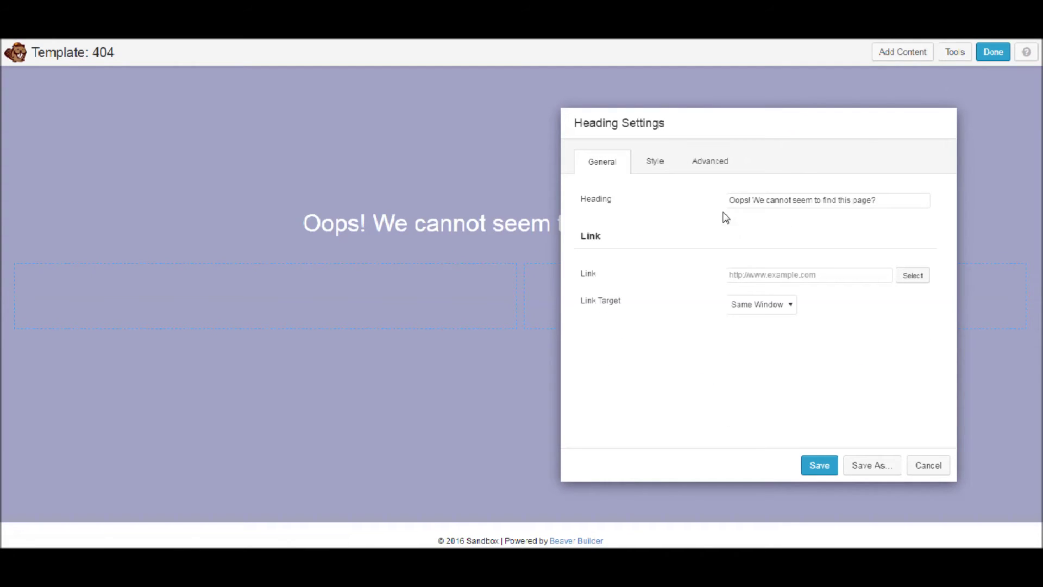
{"action": "double_click", "coordinate": [744, 203]}
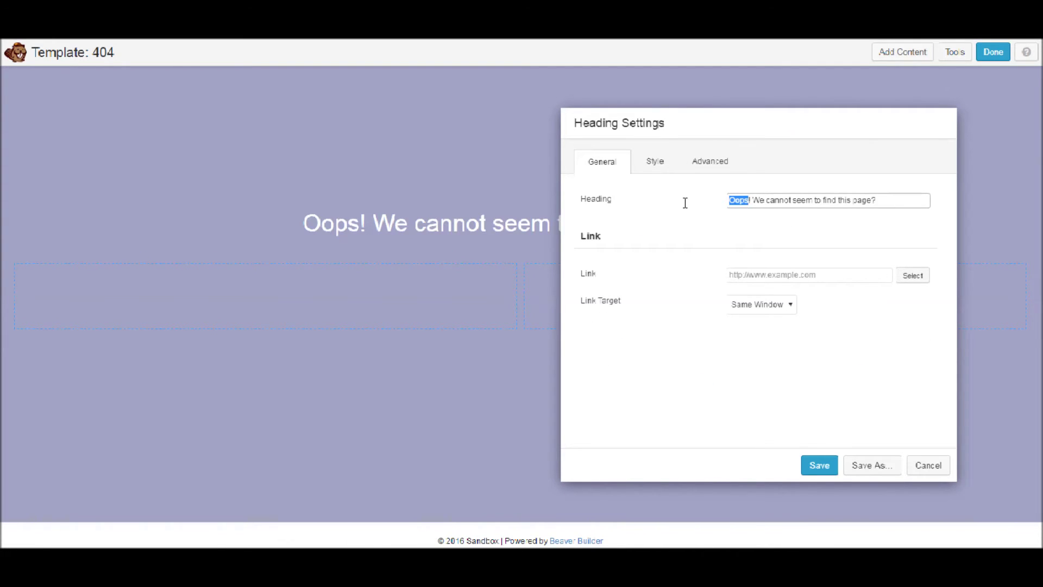
{"action": "type", "text": "OOPS"}
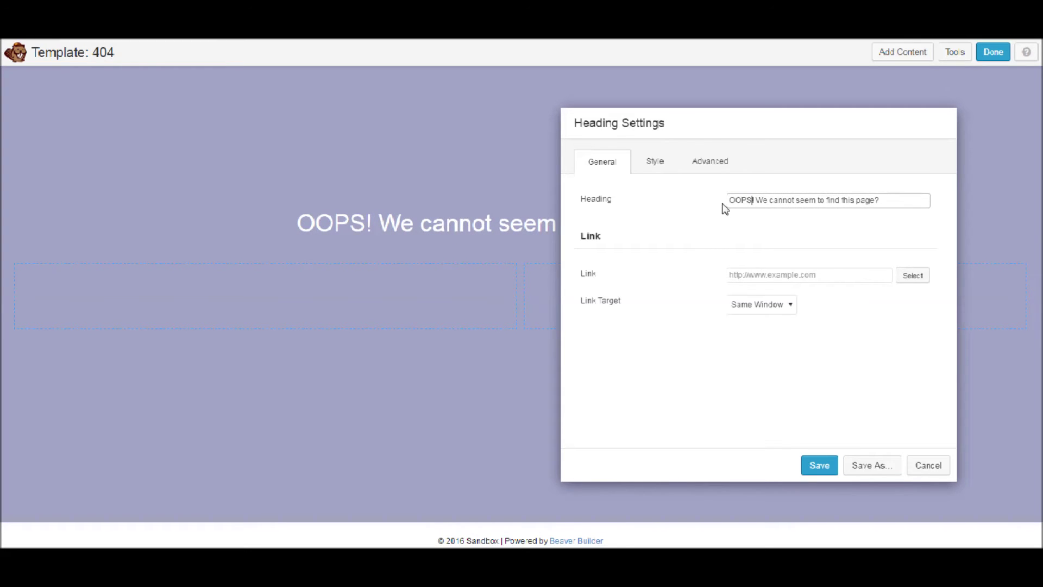
{"action": "left_click_drag", "start_coordinate": [753, 200], "coordinate": [715, 201]}
{"action": "key", "text": "BackSpace"}
Save the heading, duplicate it, and change the copy's text to 'OOPS!'
{"action": "left_click", "coordinate": [830, 465]}
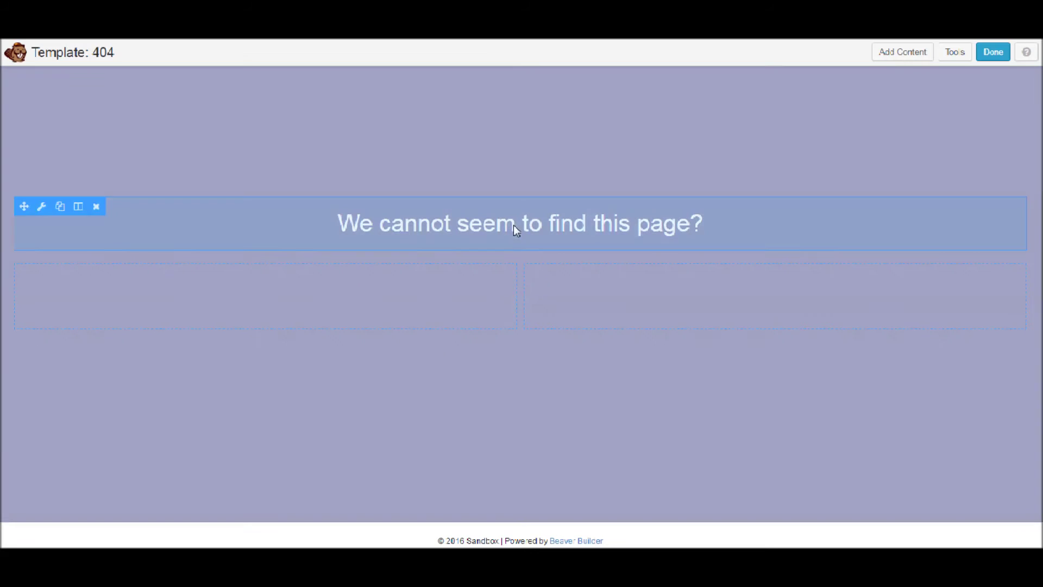
{"action": "left_click", "coordinate": [57, 208]}
{"action": "left_click", "coordinate": [456, 205]}
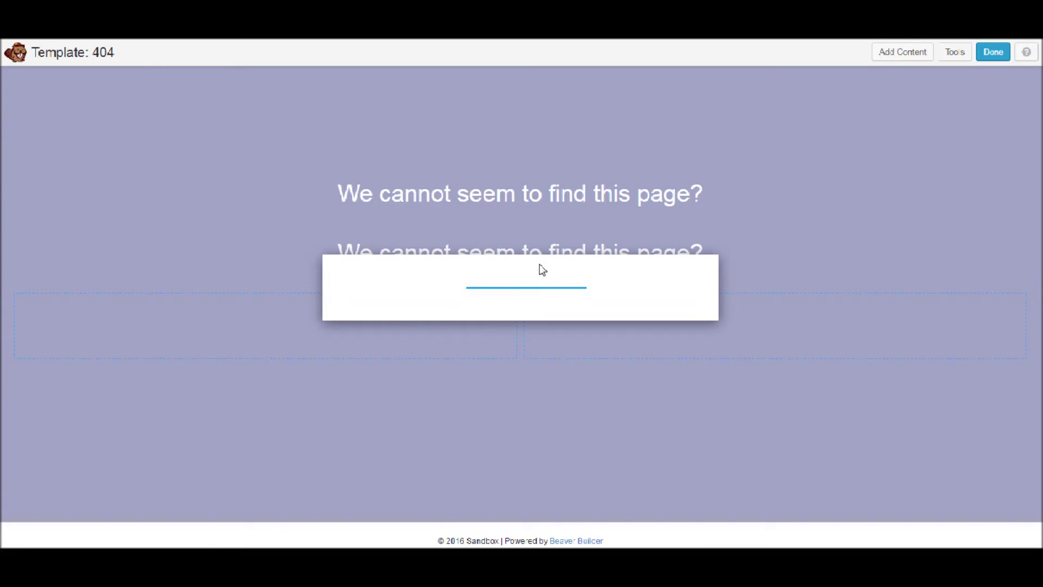
{"action": "left_click_drag", "start_coordinate": [634, 191], "coordinate": [333, 193]}
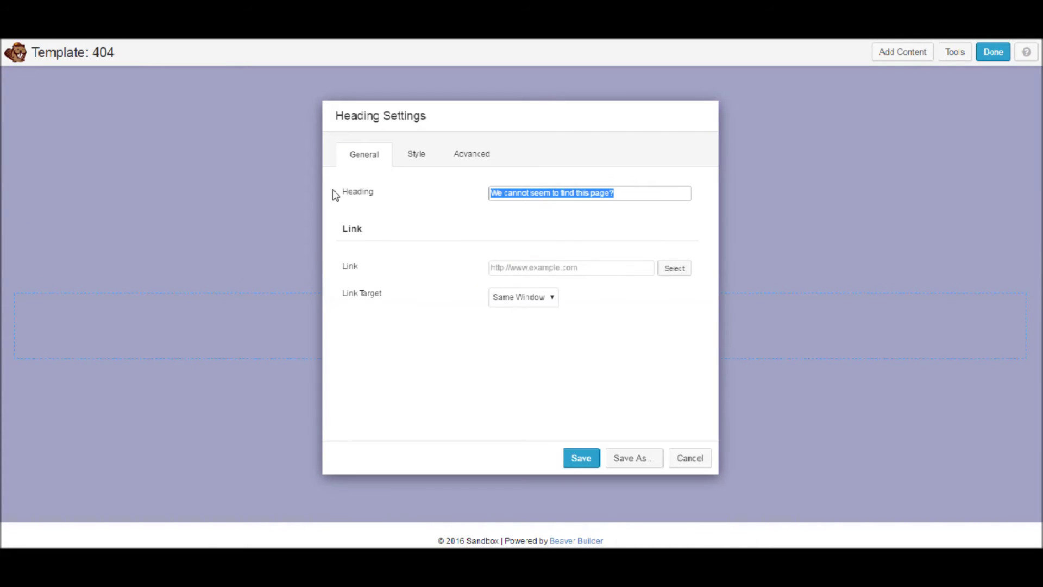
{"action": "type", "text": "OOPS!"}
Set the OOPS! heading's font size to Custom
{"action": "left_click", "coordinate": [414, 155]}
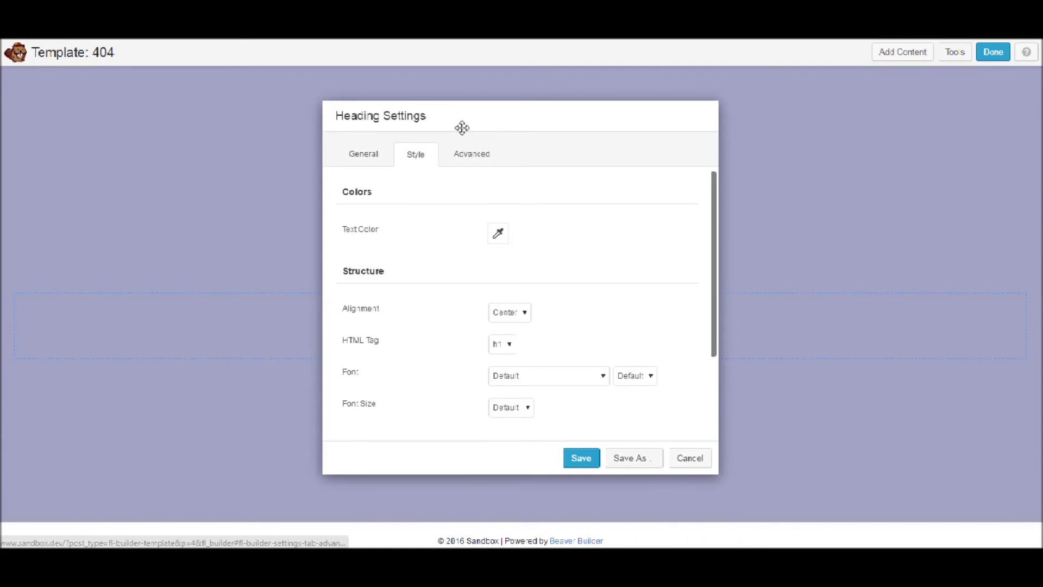
{"action": "left_click_drag", "start_coordinate": [461, 128], "coordinate": [765, 119]}
{"action": "scroll", "coordinate": [794, 360], "scroll_direction": "down", "scroll_amount": 2}
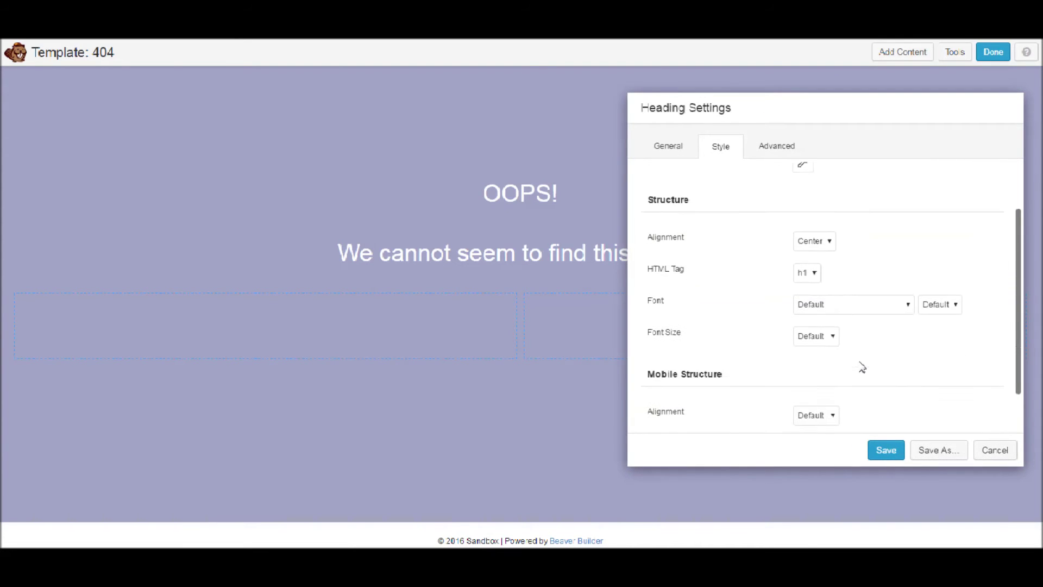
{"action": "left_click", "coordinate": [817, 334]}
{"action": "left_click", "coordinate": [819, 357]}
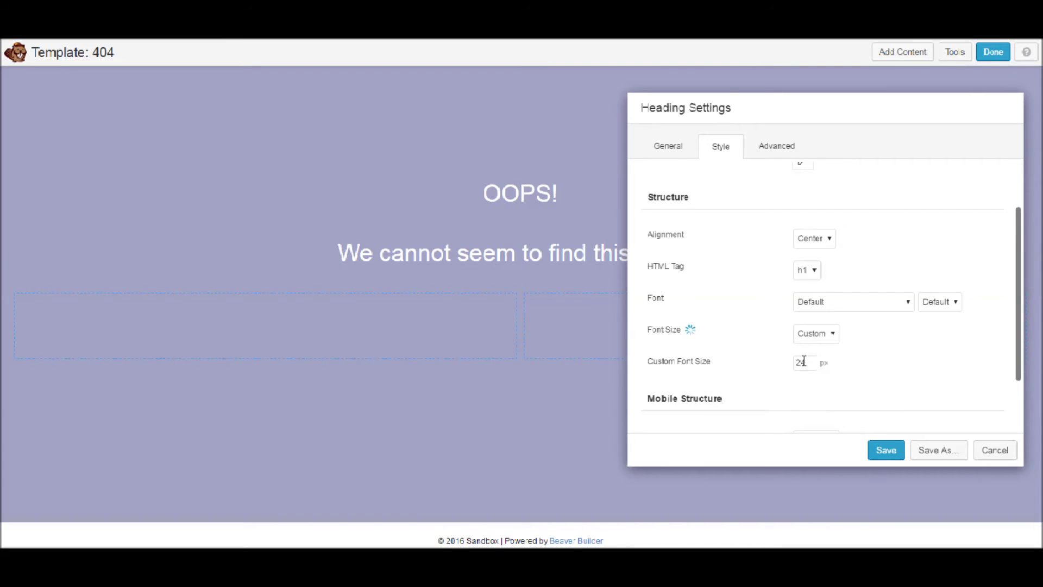
Change the OOPS! heading's custom font size from 24 to 100 px
{"action": "left_click_drag", "start_coordinate": [806, 362], "coordinate": [773, 361]}
{"action": "type", "text": "100"}
{"action": "left_click", "coordinate": [776, 308]}
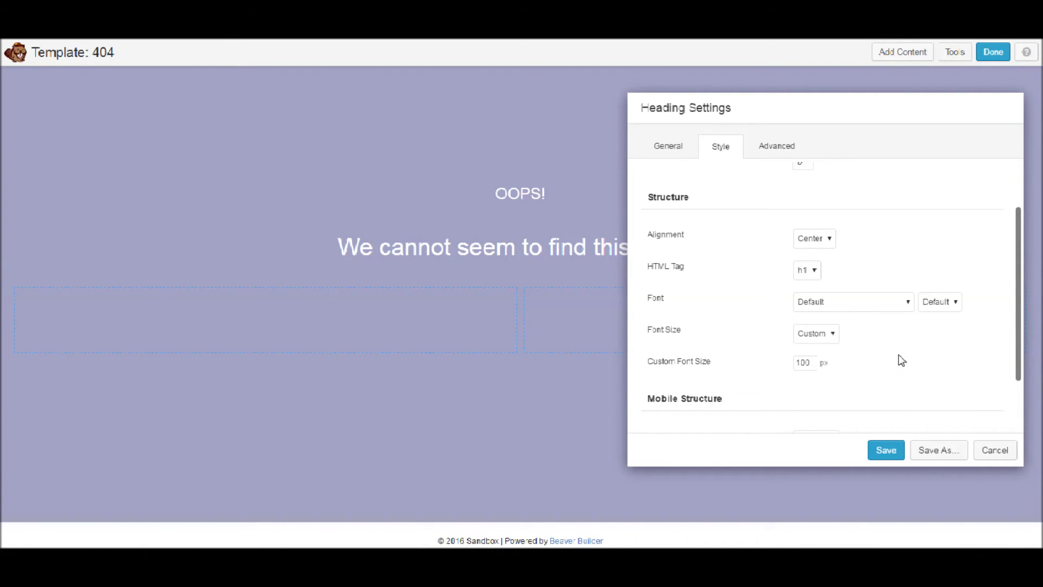
{"action": "left_click_drag", "start_coordinate": [794, 361], "coordinate": [751, 354]}
{"action": "left_click", "coordinate": [813, 322]}
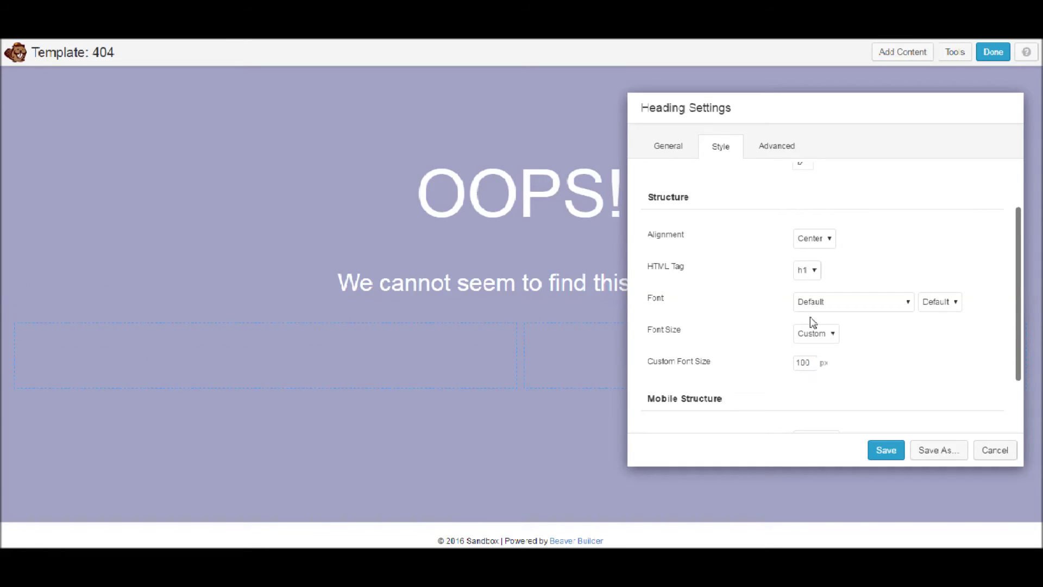
Set the OOPS! heading font to Permanent Marker
{"action": "scroll", "coordinate": [782, 239], "scroll_direction": "up", "scroll_amount": 2}
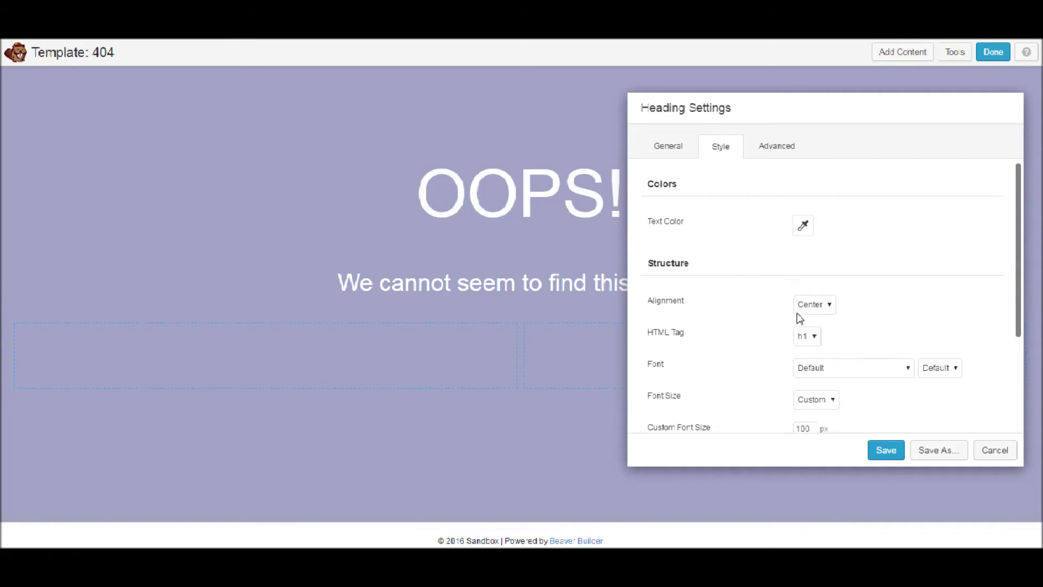
{"action": "scroll", "coordinate": [800, 319], "scroll_direction": "down", "scroll_amount": 1}
{"action": "left_click", "coordinate": [826, 302]}
{"action": "scroll", "coordinate": [836, 434], "scroll_direction": "down", "scroll_amount": 5}
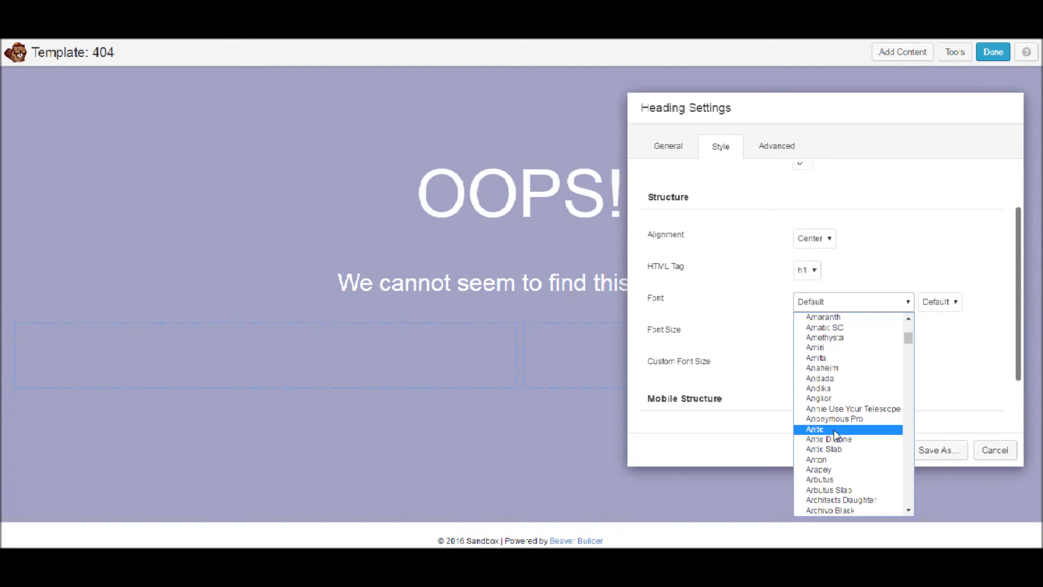
{"action": "scroll", "coordinate": [835, 435], "scroll_direction": "down", "scroll_amount": 5}
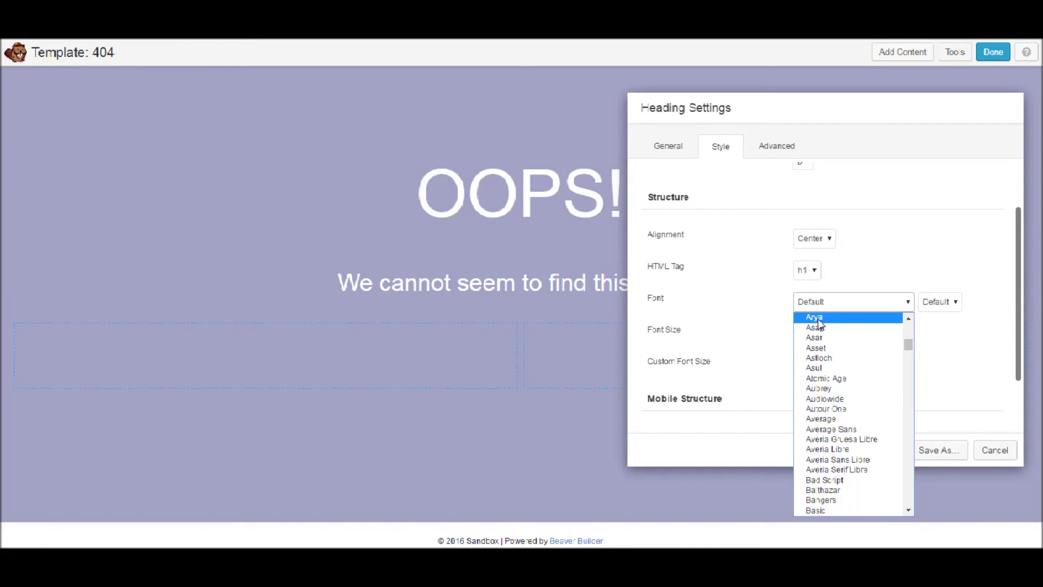
{"action": "key", "text": "e"}
{"action": "scroll", "coordinate": [828, 369], "scroll_direction": "down", "scroll_amount": 2}
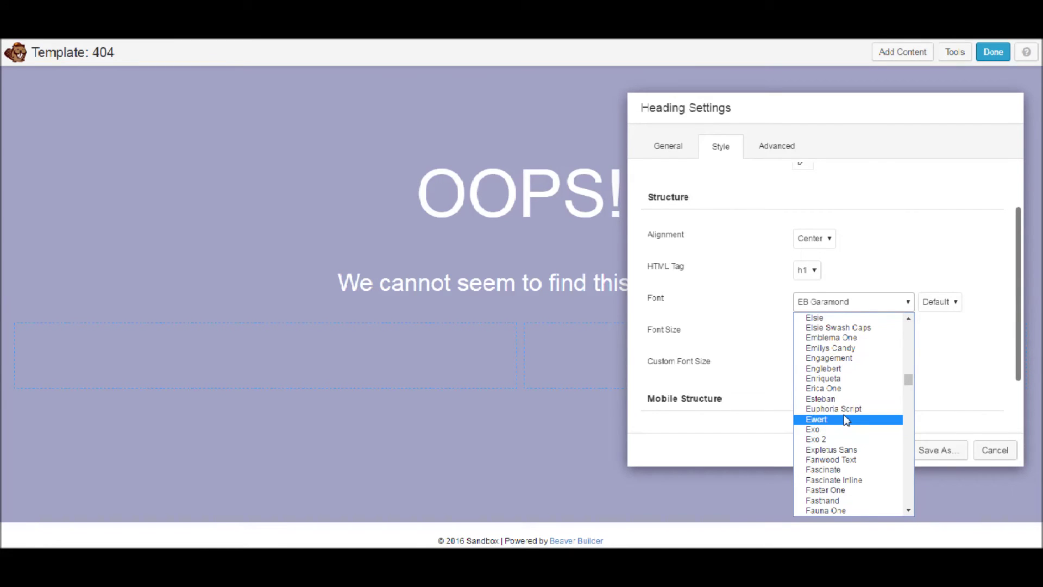
{"action": "scroll", "coordinate": [846, 418], "scroll_direction": "up", "scroll_amount": 3}
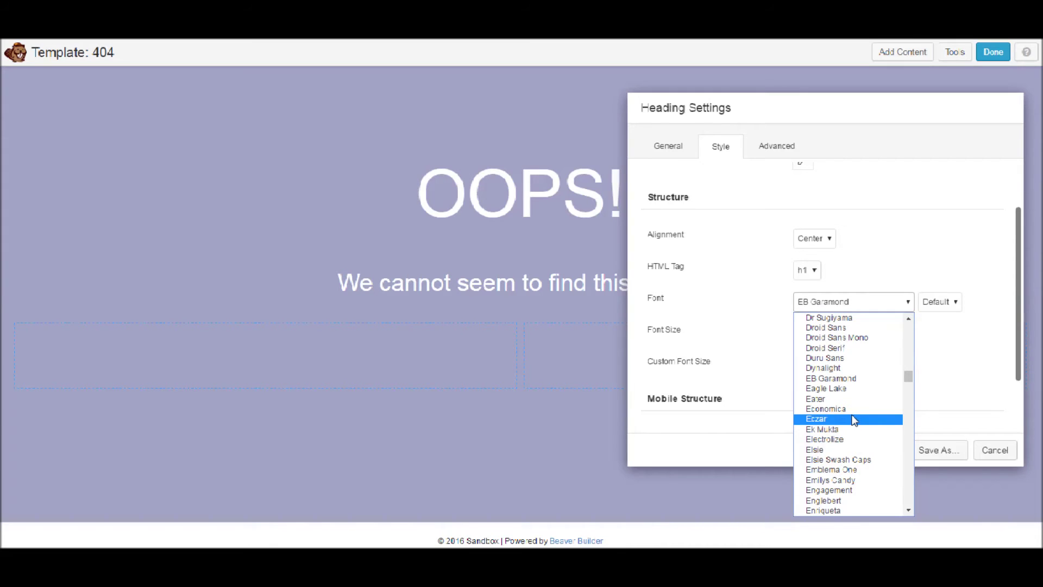
{"action": "scroll", "coordinate": [853, 420], "scroll_direction": "down", "scroll_amount": 9}
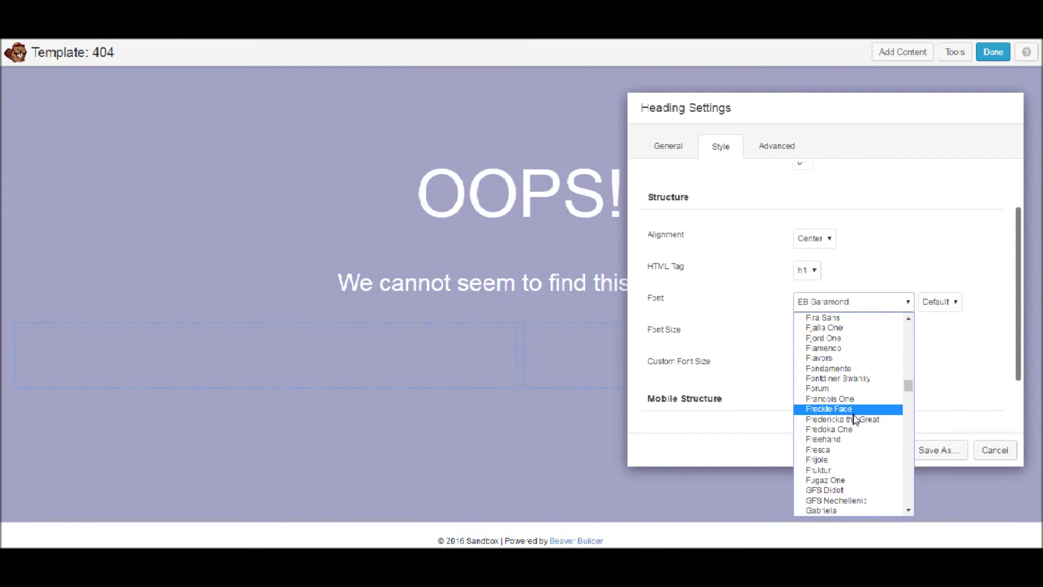
{"action": "key", "text": "p"}
{"action": "scroll", "coordinate": [857, 413], "scroll_direction": "up", "scroll_amount": 3}
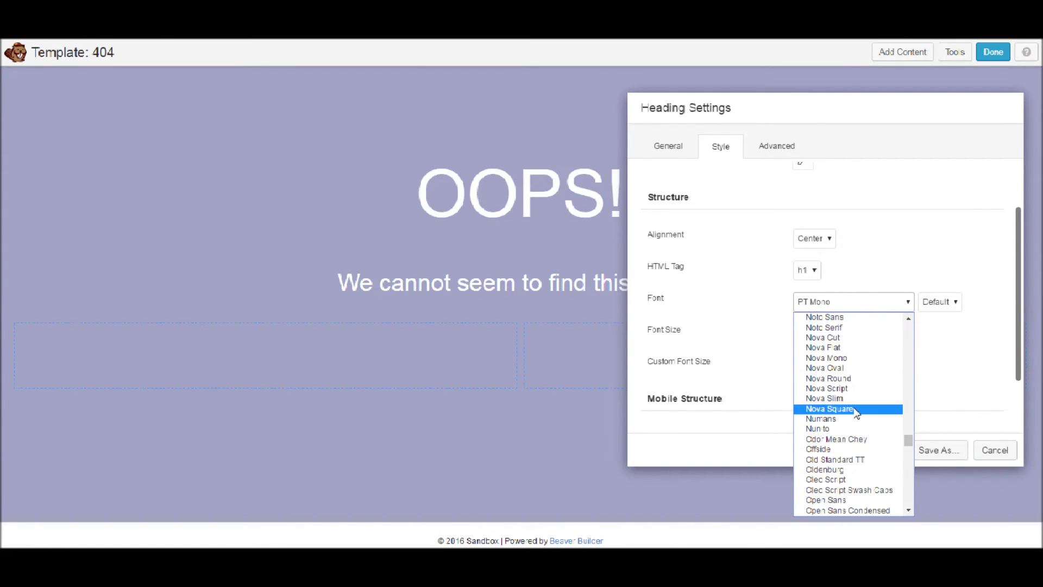
{"action": "scroll", "coordinate": [856, 413], "scroll_direction": "down", "scroll_amount": 6}
{"action": "scroll", "coordinate": [856, 414], "scroll_direction": "down", "scroll_amount": 3}
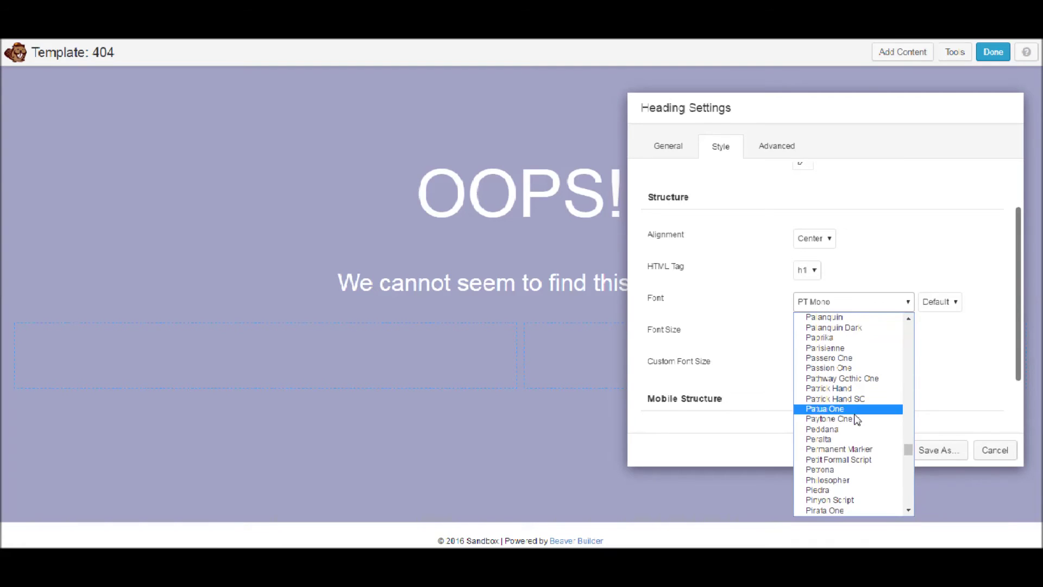
{"action": "left_click", "coordinate": [852, 450]}
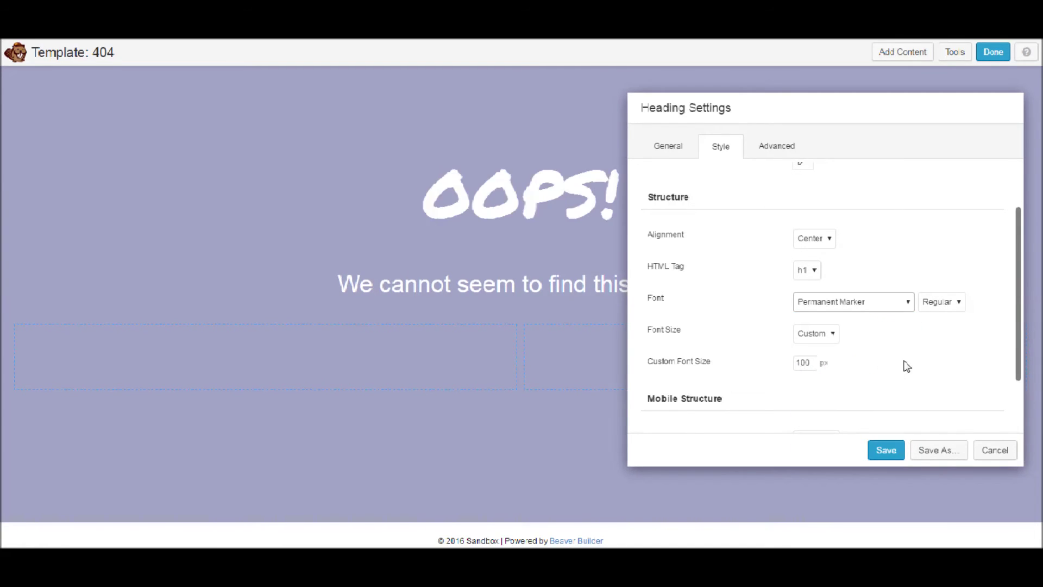
Pick a dark red text colour for the OOPS! heading and save its Heading Settings
{"action": "scroll", "coordinate": [776, 272], "scroll_direction": "up", "scroll_amount": 2}
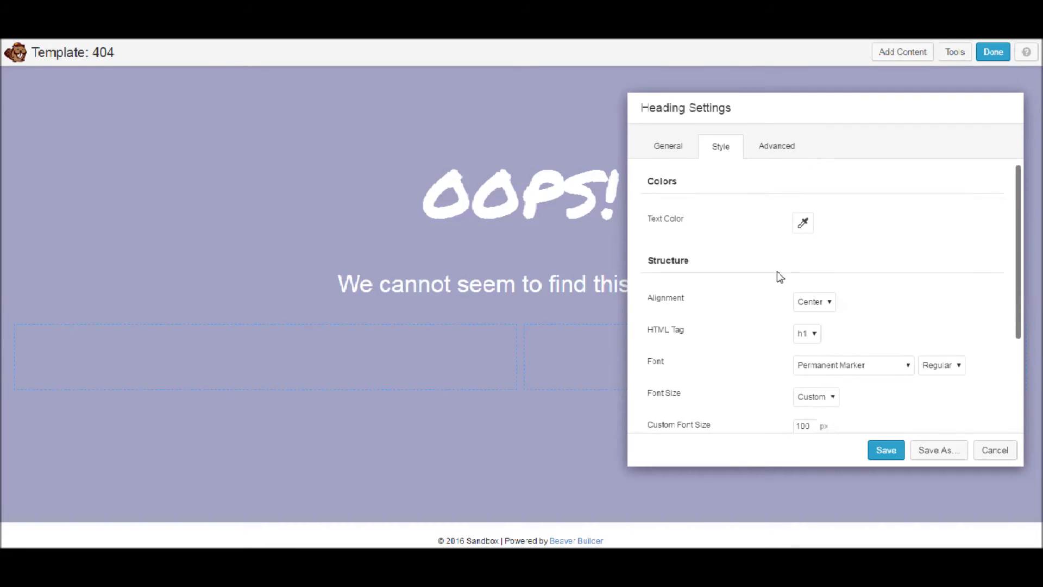
{"action": "left_click", "coordinate": [803, 224]}
{"action": "left_click_drag", "start_coordinate": [794, 298], "coordinate": [927, 356]}
{"action": "left_click", "coordinate": [976, 313]}
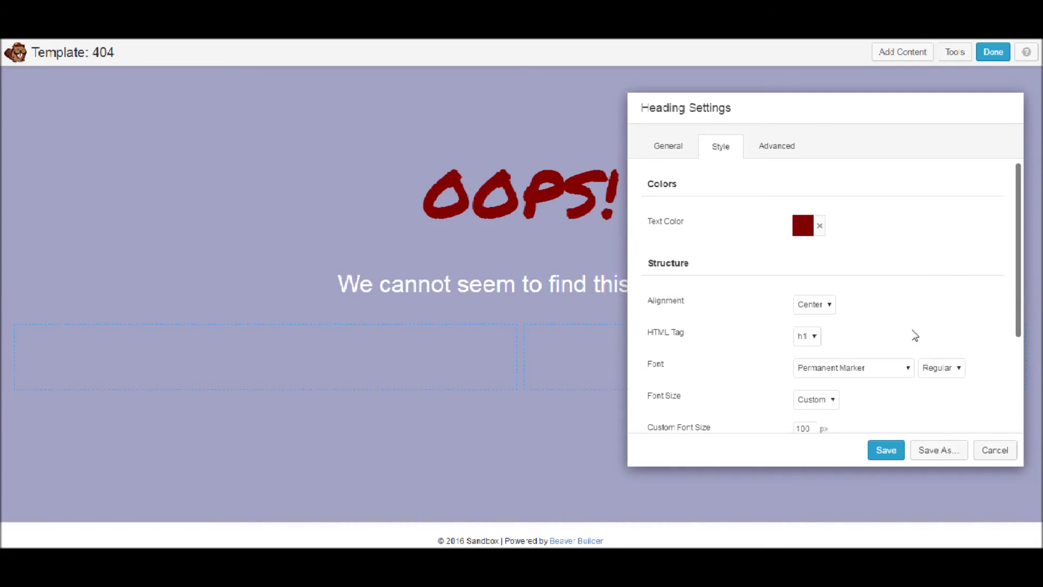
{"action": "left_click", "coordinate": [884, 448]}
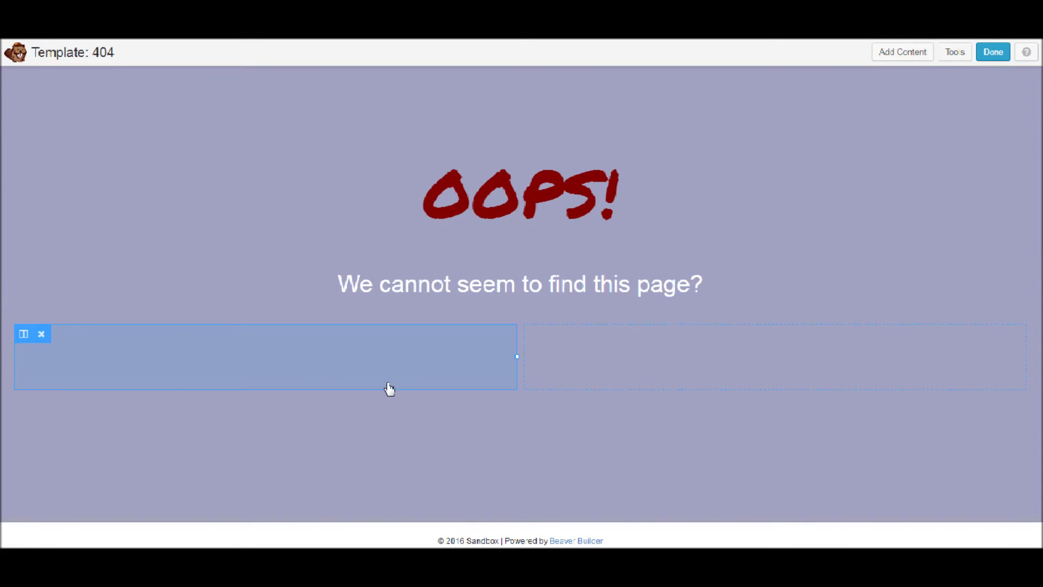
Add a left-column text block reading 'Please return to the home page to try again…', right-aligned and saved
{"action": "left_click", "coordinate": [889, 51]}
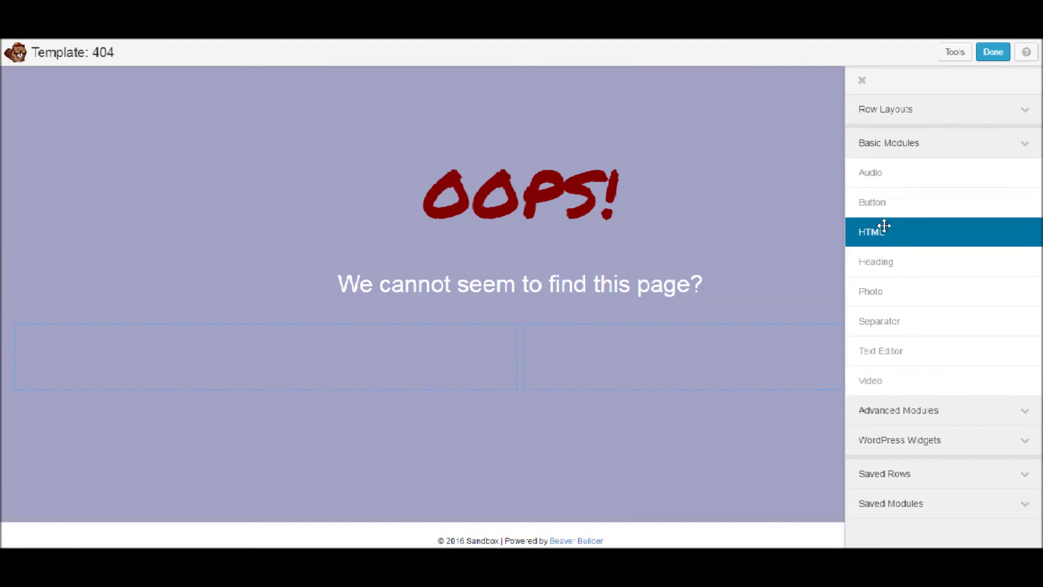
{"action": "left_click_drag", "start_coordinate": [913, 348], "coordinate": [433, 360]}
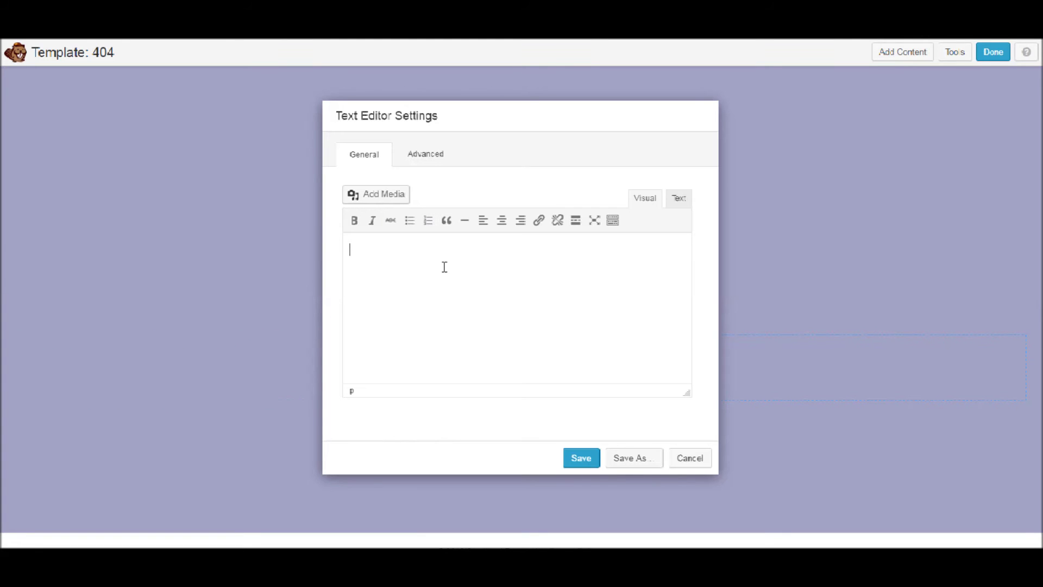
{"action": "type", "text": "pLEAS"}
{"action": "key", "text": "BackSpace"}
{"action": "key", "text": "BackSpace"}
{"action": "key", "text": "BackSpace"}
{"action": "key", "text": "BackSpace"}
{"action": "key", "text": "BackSpace"}
{"action": "type", "text": "Please return "}
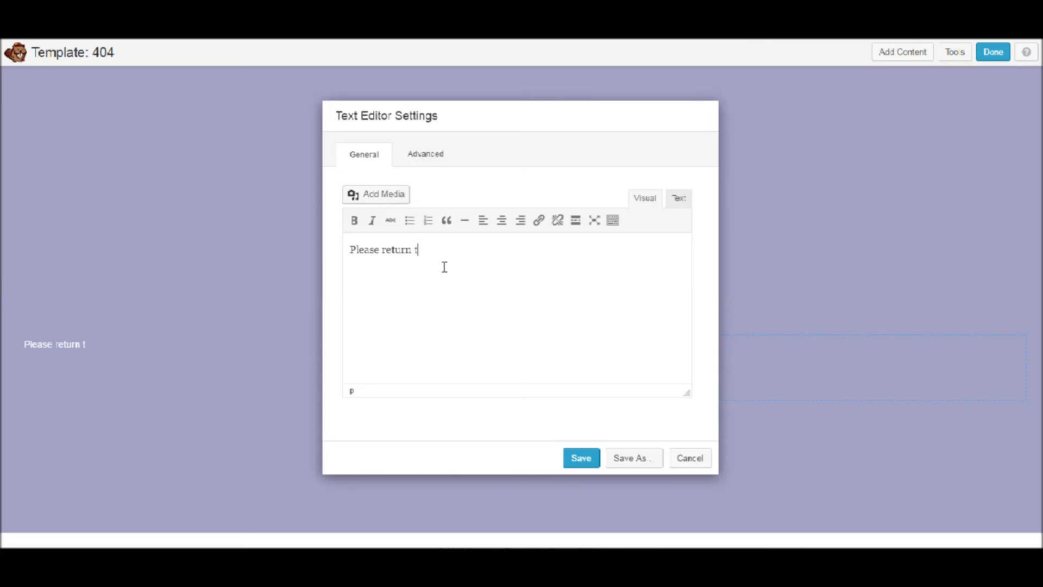
{"action": "type", "text": "to the home page"}
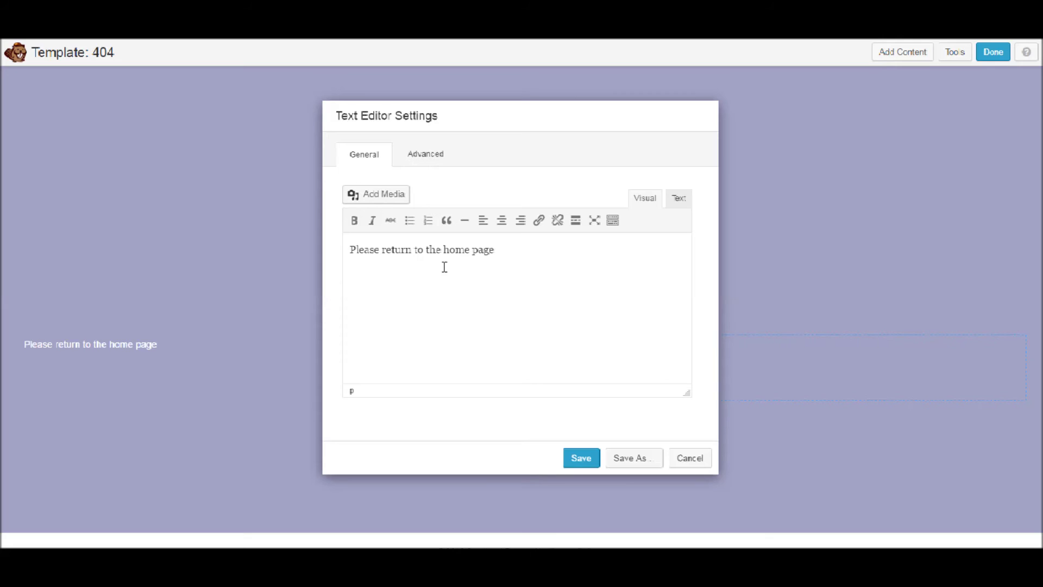
{"action": "type", "text": "to try again,"}
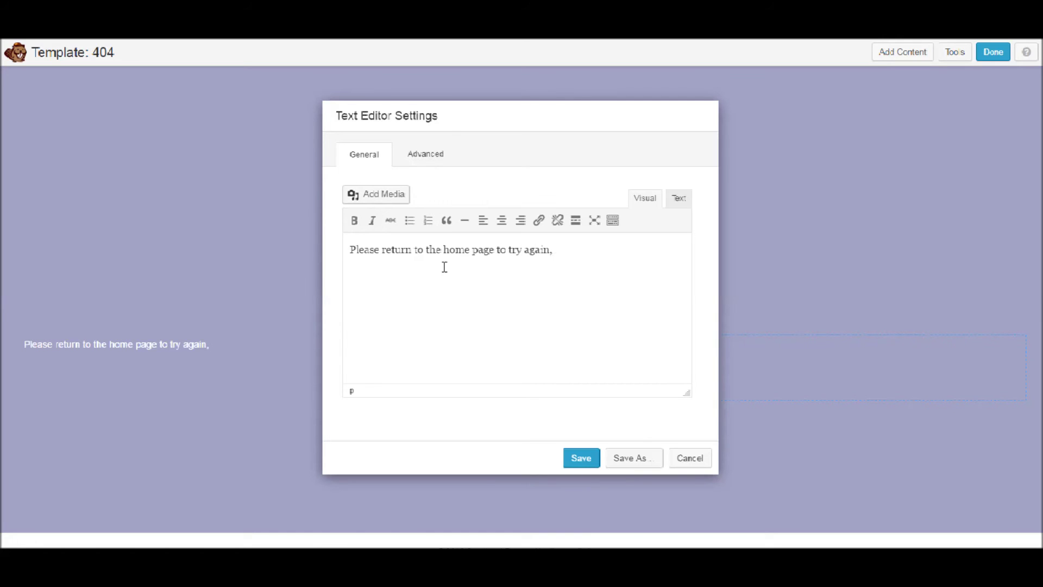
{"action": "type", "text": " or alternativel"}
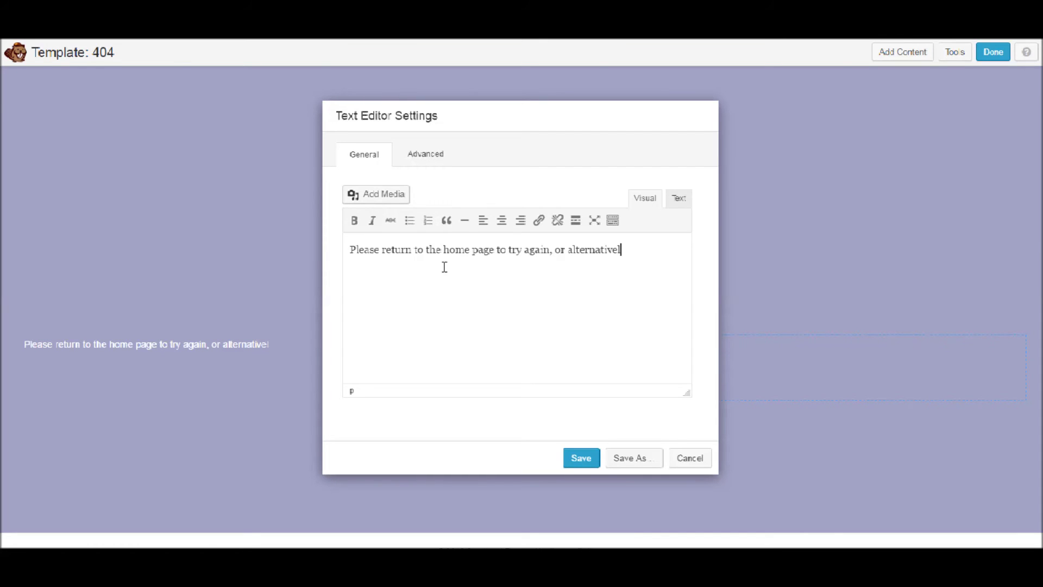
{"action": "type", "text": "ty login here"}
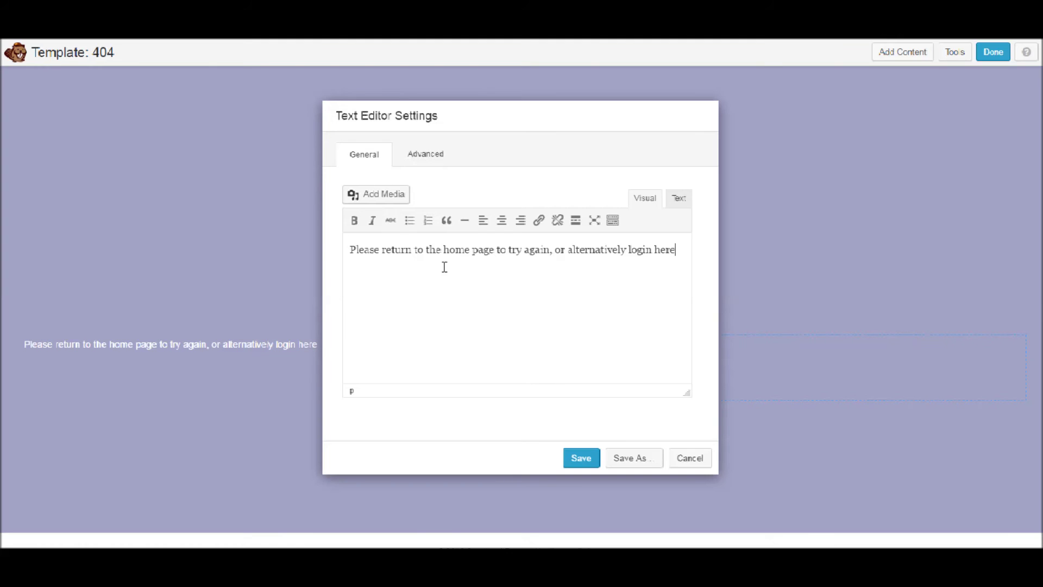
{"action": "type", "text": " to coni"}
{"action": "type", "text": "ccount"}
{"action": "key", "text": "ctrl+a"}
{"action": "left_click", "coordinate": [520, 220]}
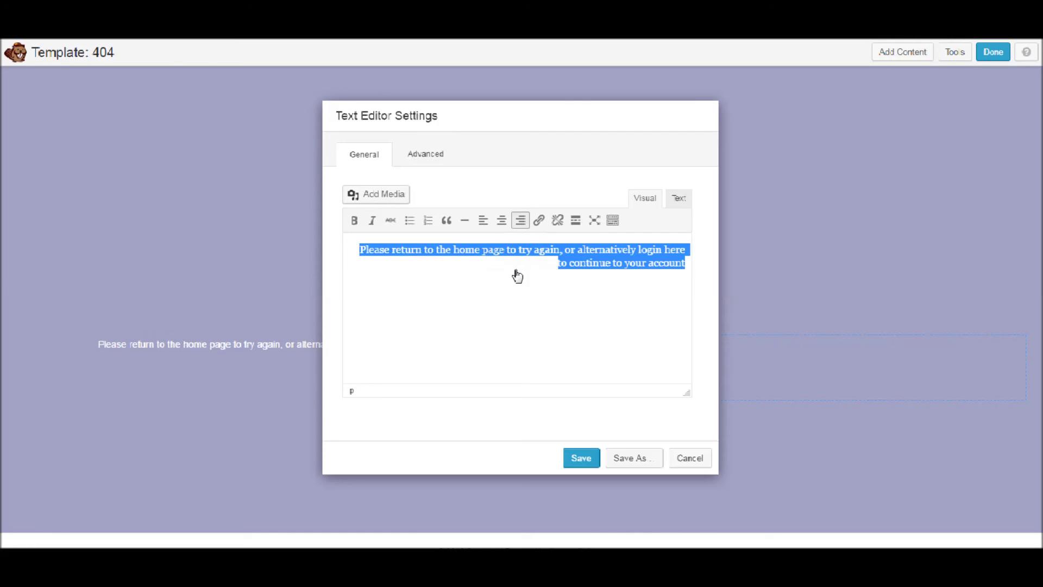
{"action": "left_click", "coordinate": [579, 459]}
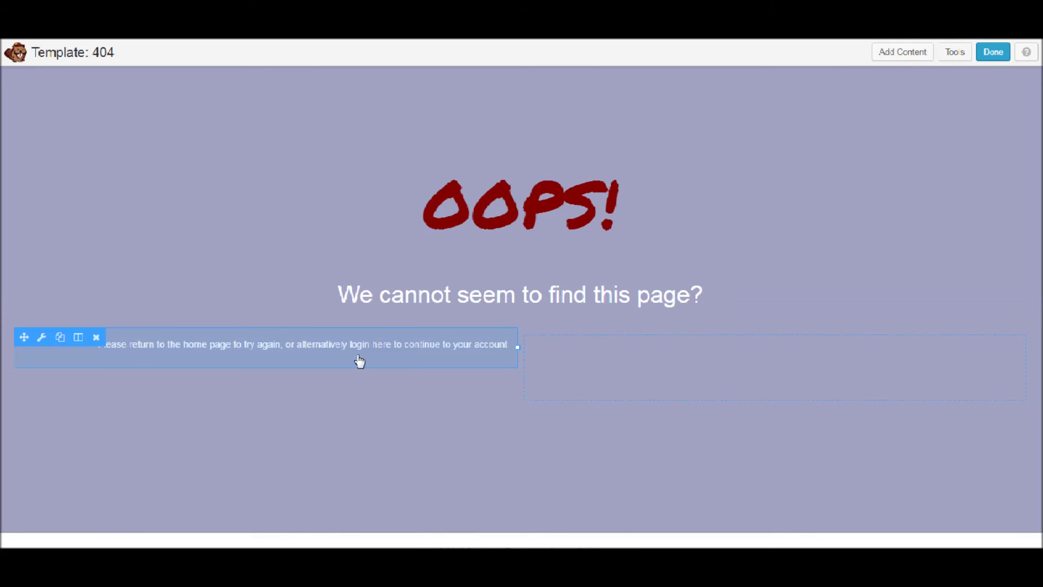
Insert an empty column before the help text and another at the row's right end
{"action": "mouse_move", "coordinate": [78, 338]}
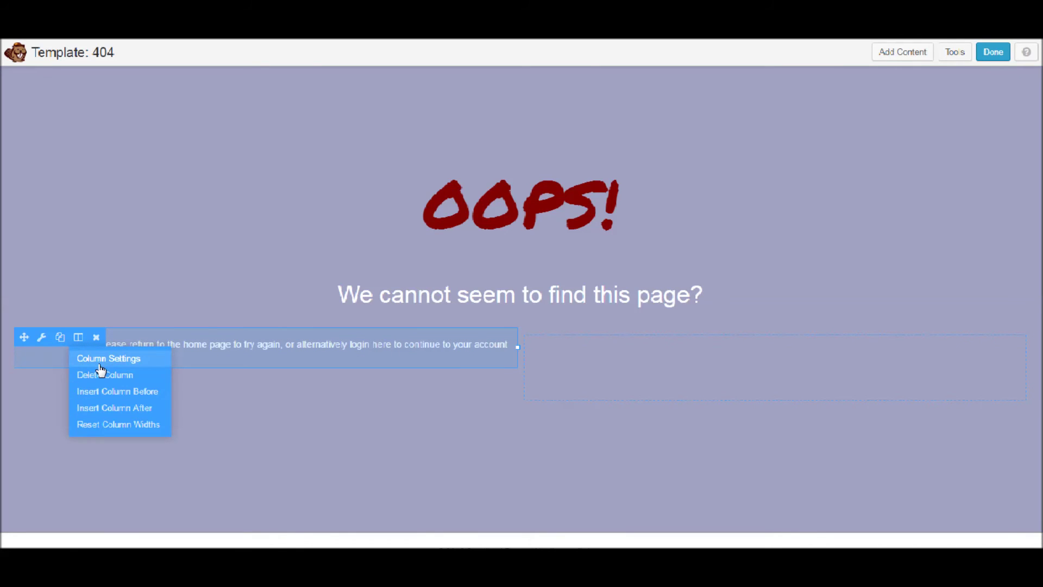
{"action": "left_click", "coordinate": [119, 392]}
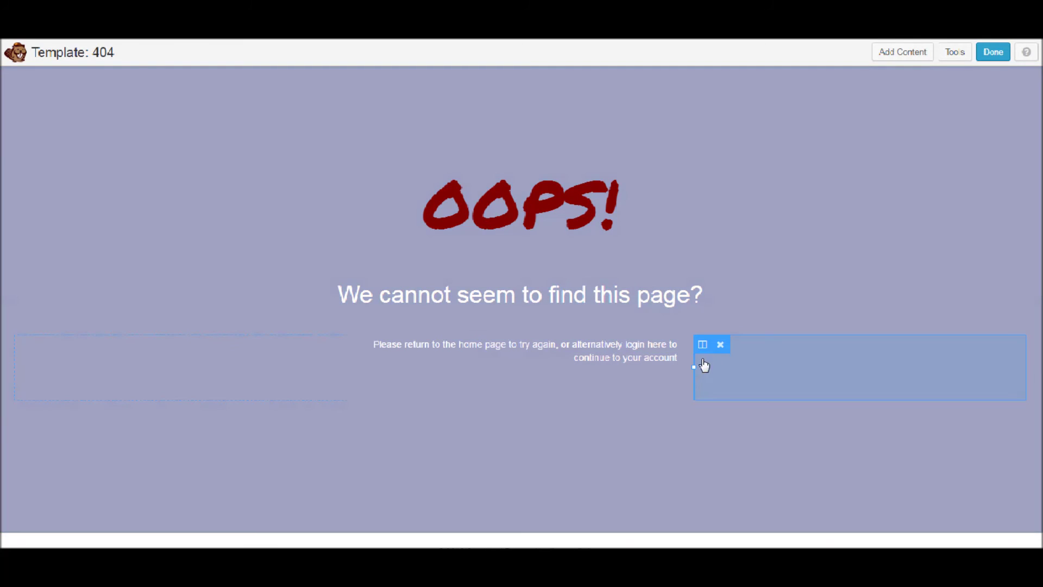
{"action": "mouse_move", "coordinate": [702, 346]}
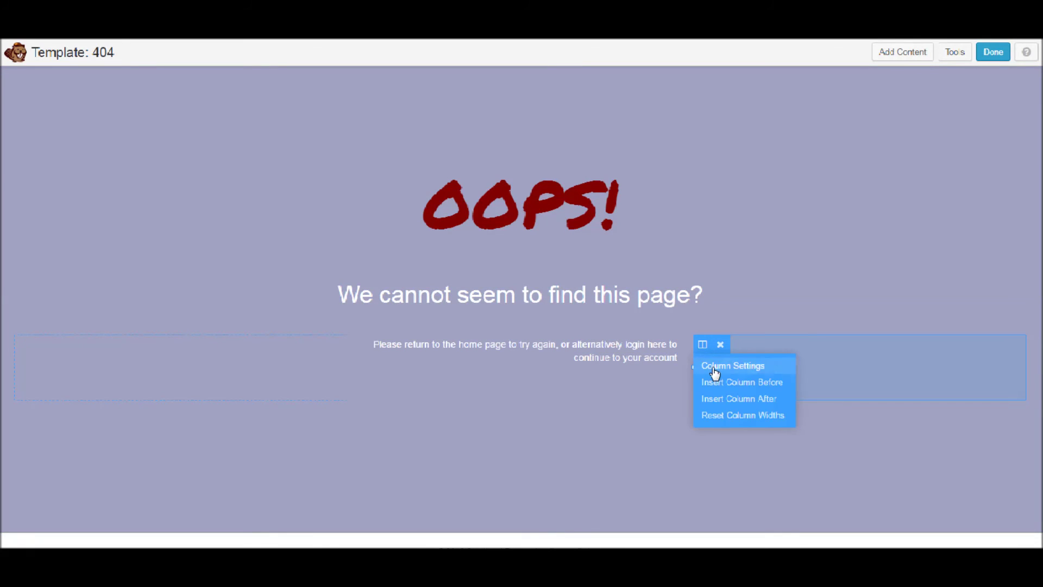
{"action": "left_click", "coordinate": [732, 399]}
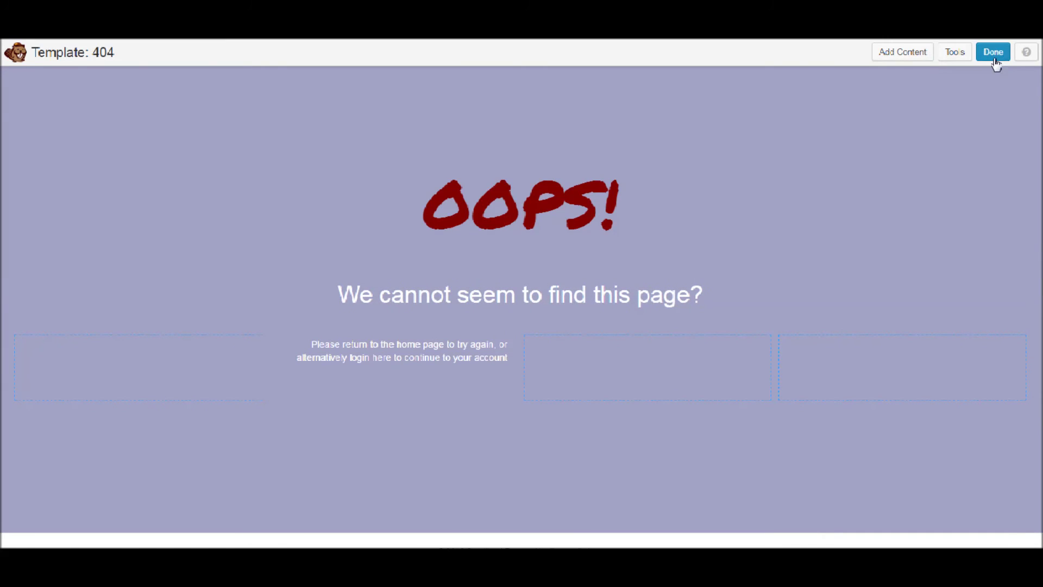
Drag a Contact Form module from Advanced Modules into the row's third column
{"action": "left_click", "coordinate": [902, 51]}
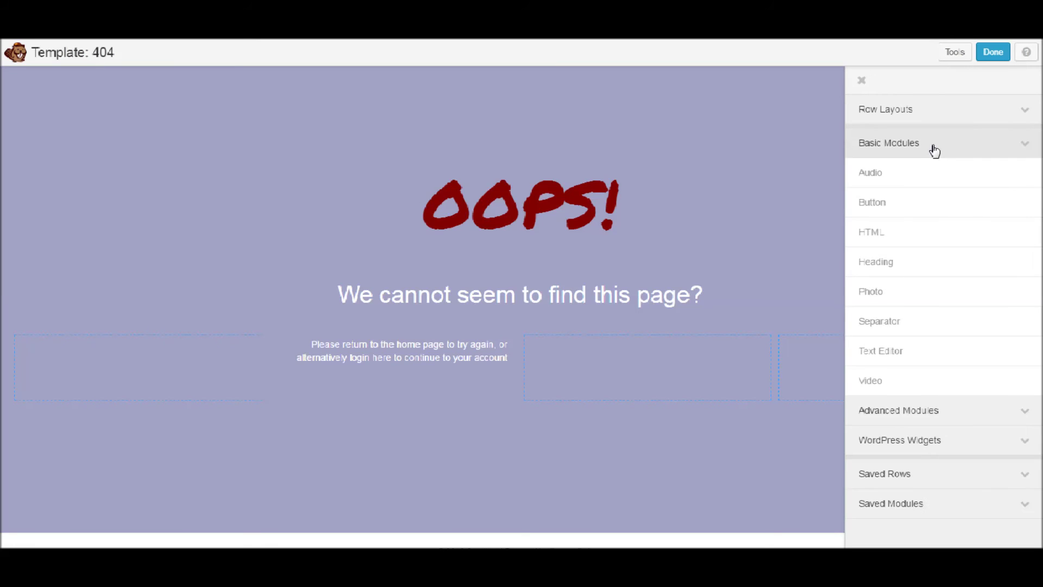
{"action": "left_click", "coordinate": [934, 147]}
{"action": "left_click", "coordinate": [912, 172]}
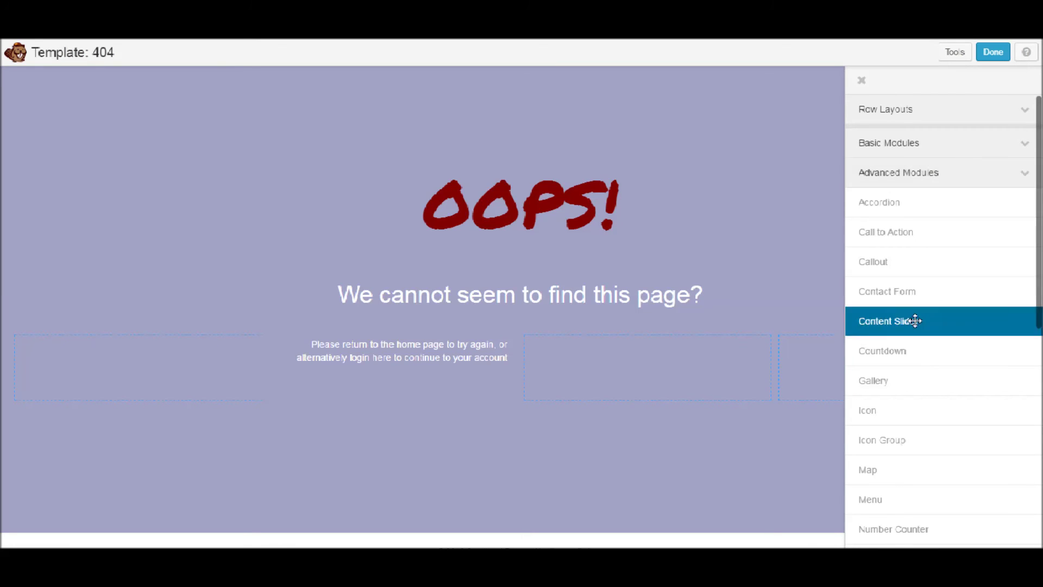
{"action": "left_click_drag", "start_coordinate": [919, 289], "coordinate": [633, 396]}
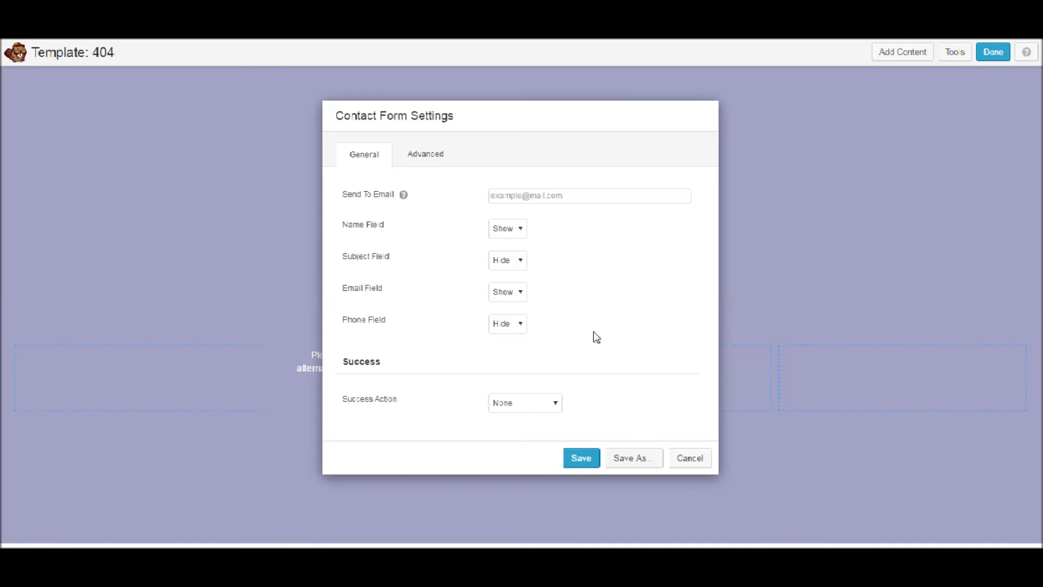
Enter the accounts recipient e-mail in Send To Email, set Name Field to Hide, and save
{"action": "left_click", "coordinate": [540, 199]}
{"action": "type", "text": "th"}
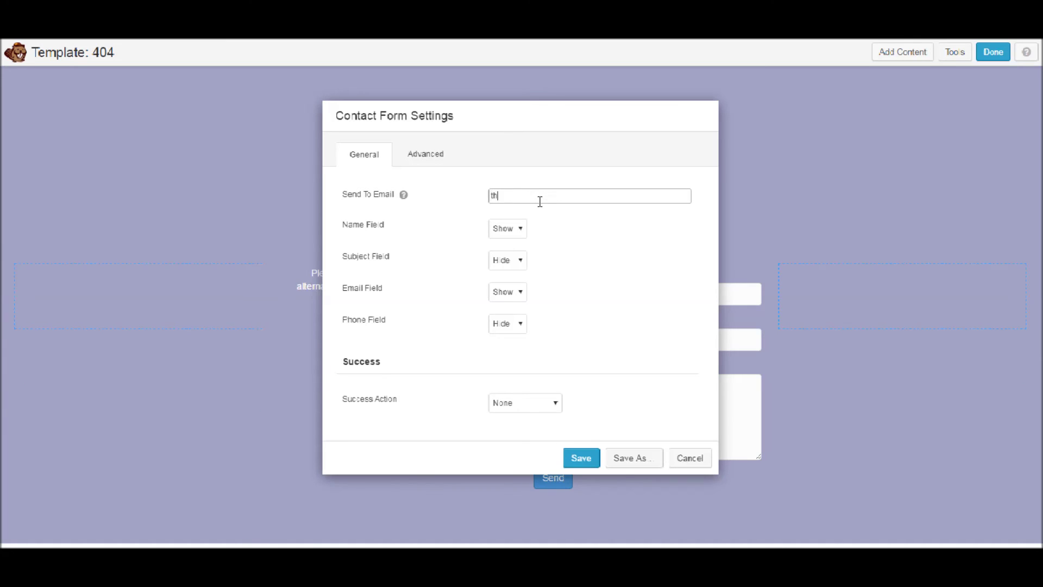
{"action": "key", "text": "BackSpace"}
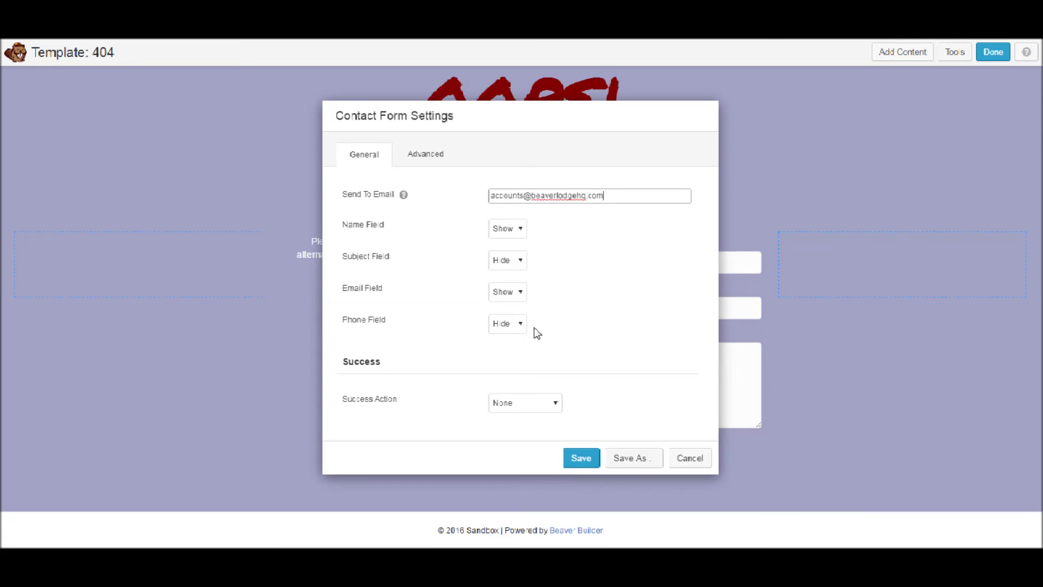
{"action": "left_click", "coordinate": [563, 358]}
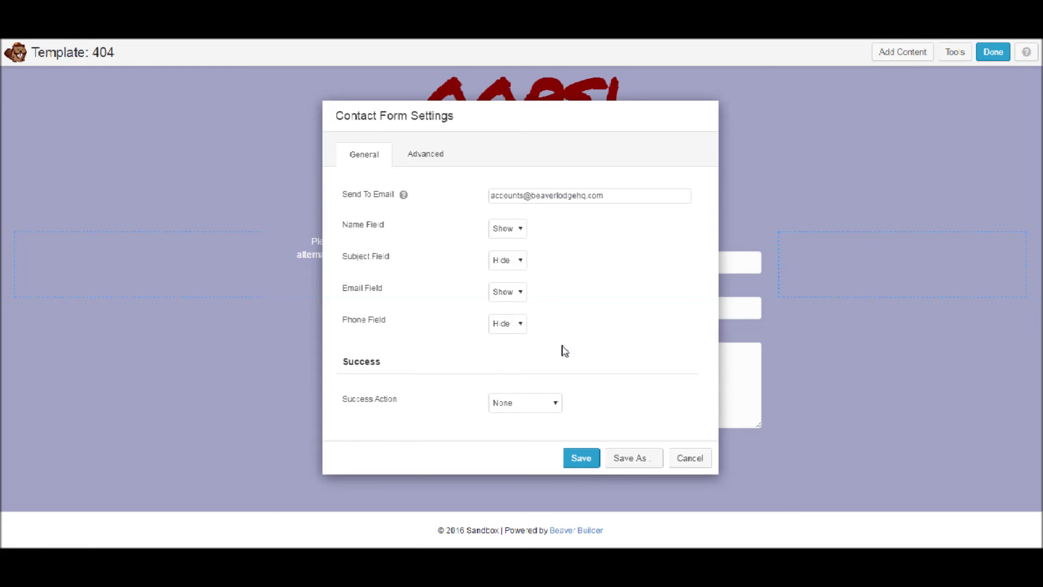
{"action": "left_click", "coordinate": [516, 241]}
{"action": "left_click", "coordinate": [513, 252]}
{"action": "left_click", "coordinate": [580, 458]}
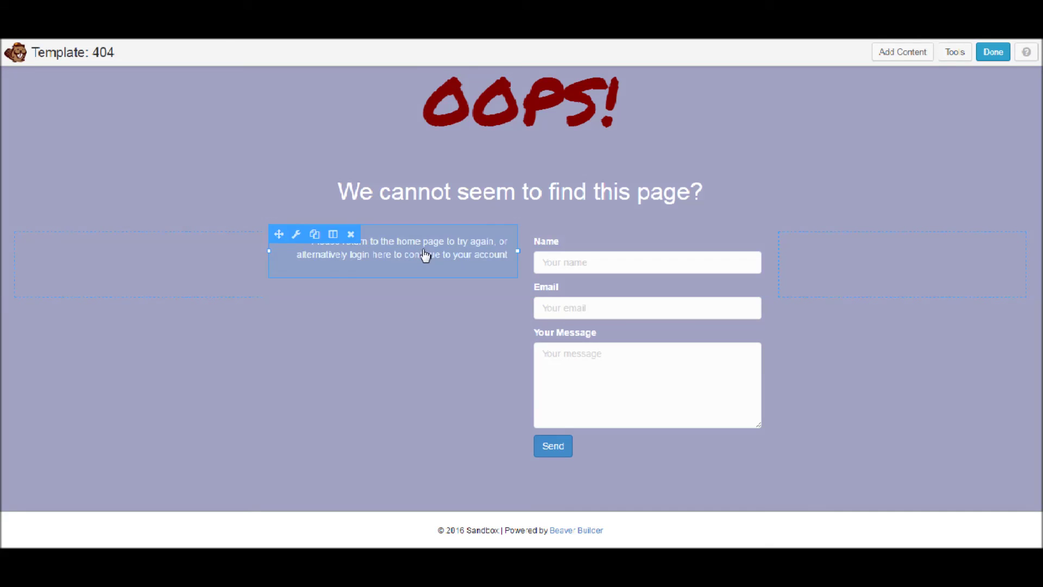
Replace 'login here…' with 'contact us to find out if we can assist you with your enquiry' and save
{"action": "left_click", "coordinate": [430, 264]}
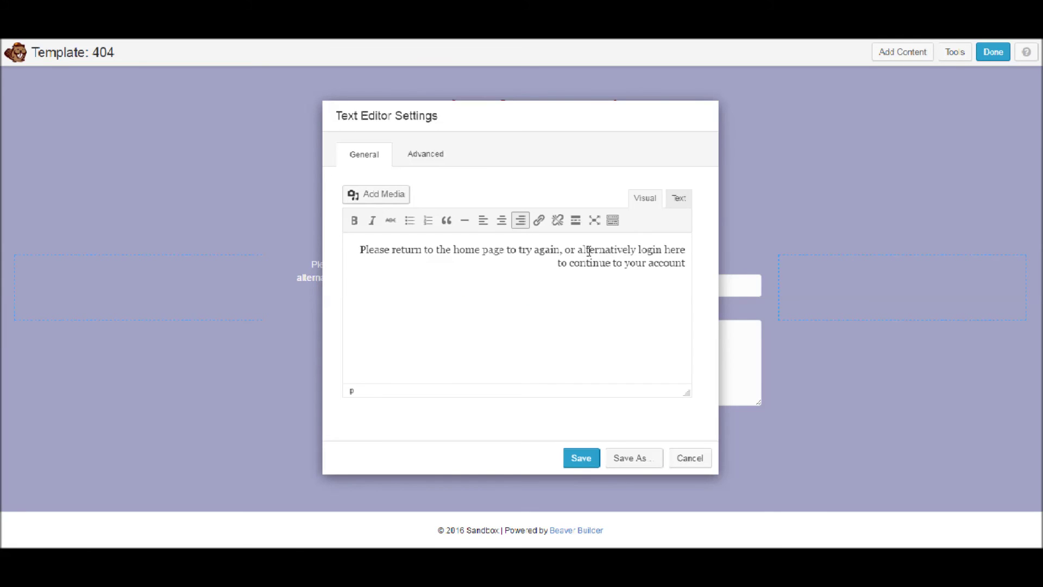
{"action": "left_click_drag", "start_coordinate": [643, 250], "coordinate": [686, 264]}
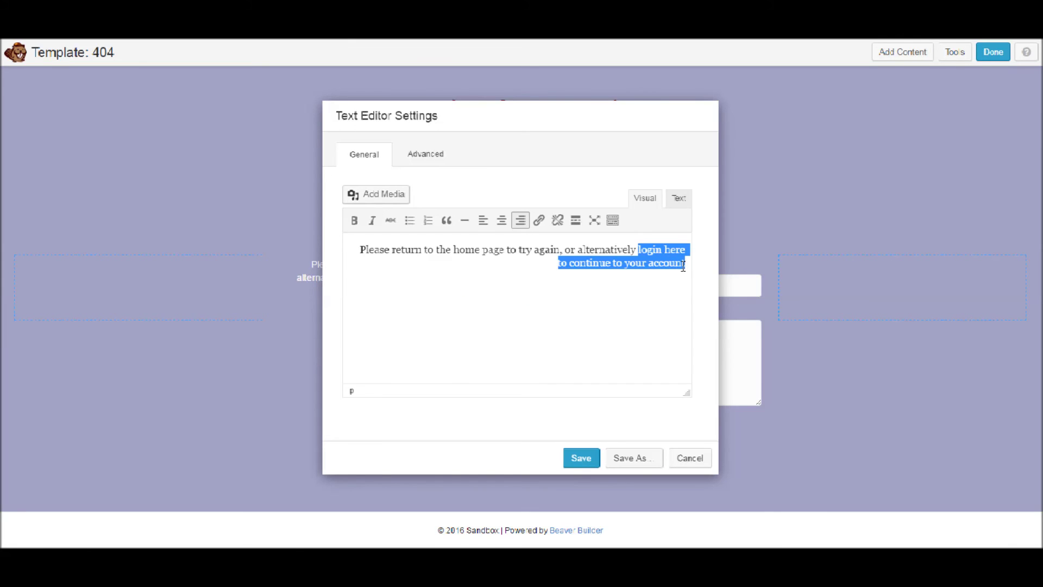
{"action": "type", "text": "contac"}
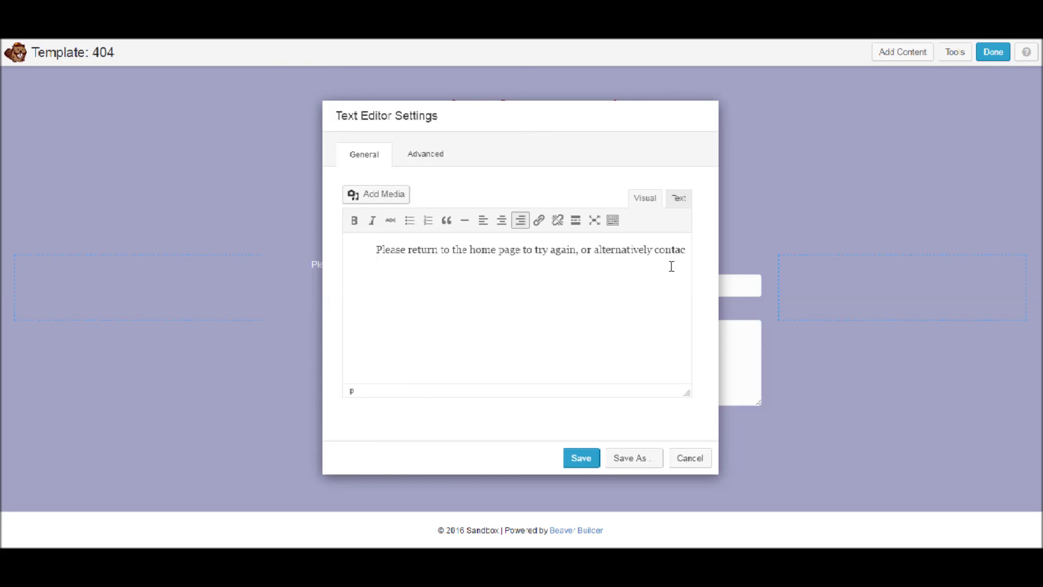
{"action": "type", "text": "t us t"}
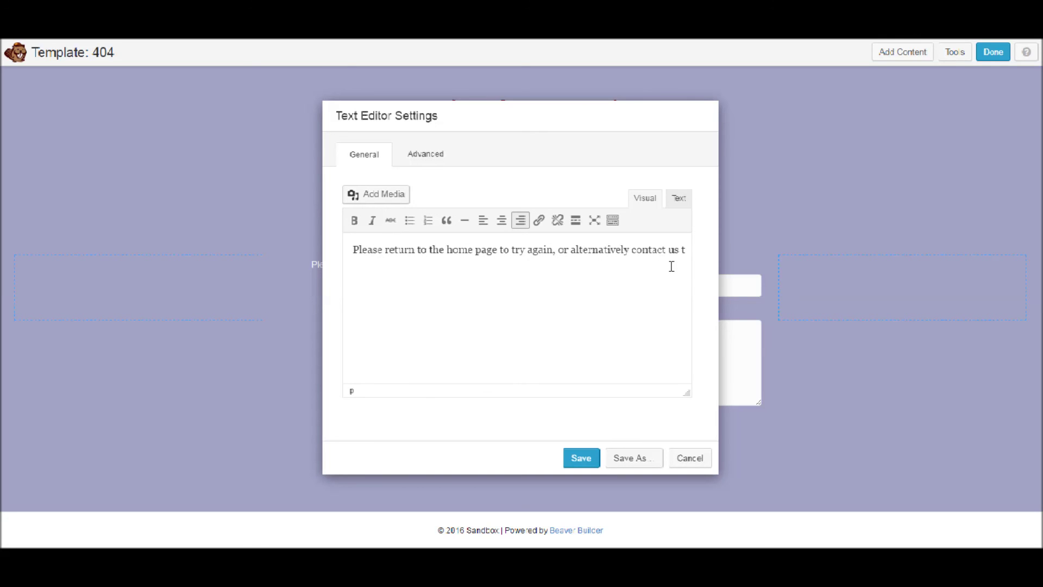
{"action": "type", "text": "o find out"}
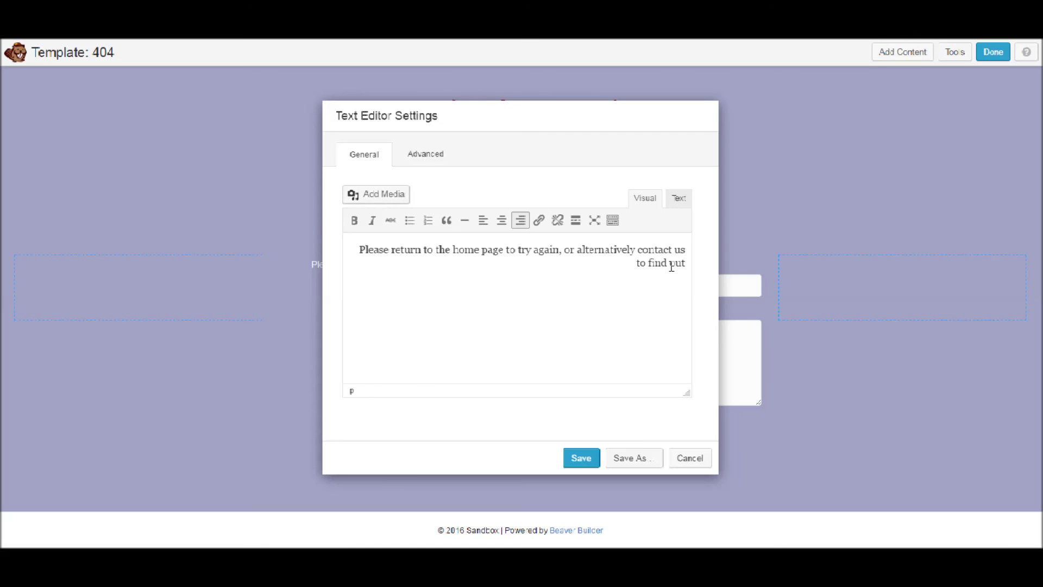
{"action": "type", "text": " if we can assist you"}
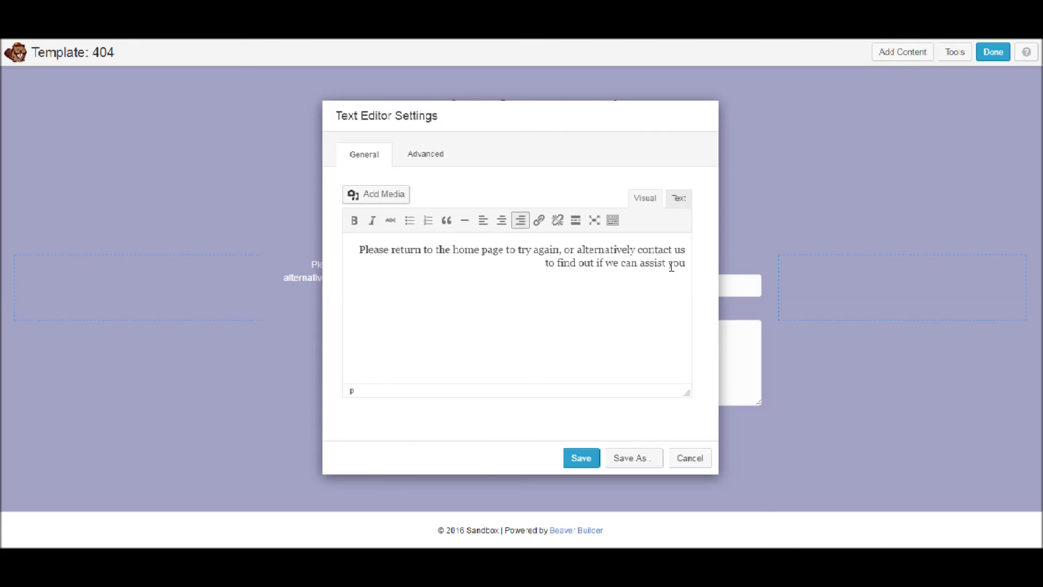
{"action": "type", "text": " with your enquiry."}
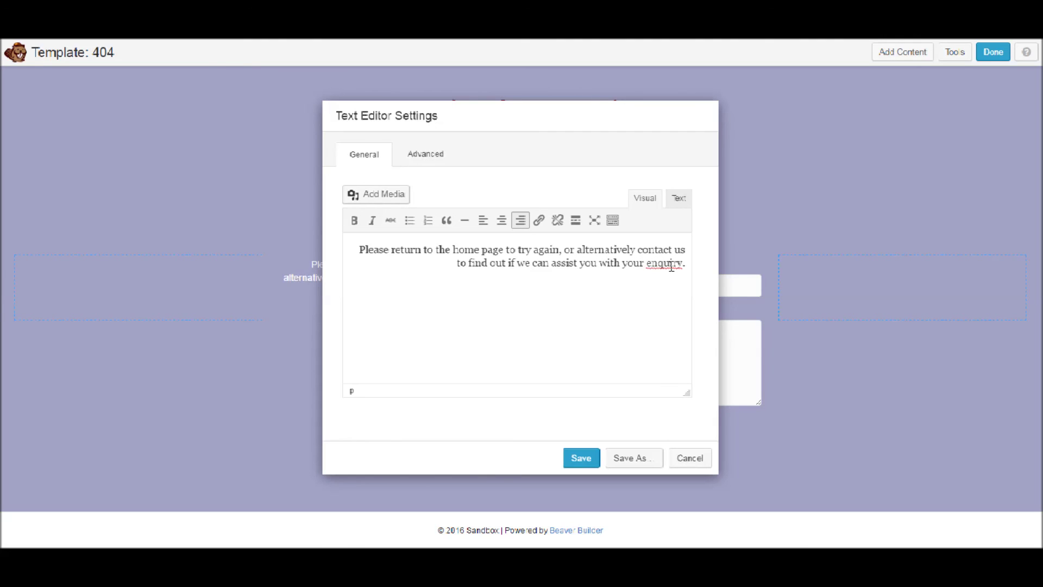
{"action": "left_click", "coordinate": [577, 462]}
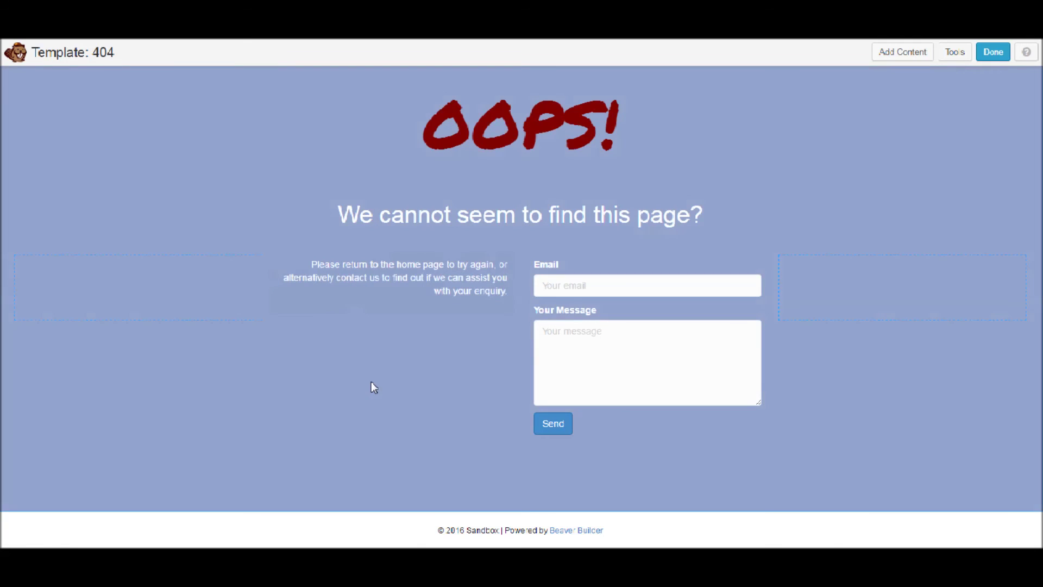
Publish the 404 template changes and scroll through the live OOPS! page
{"action": "left_click", "coordinate": [994, 53]}
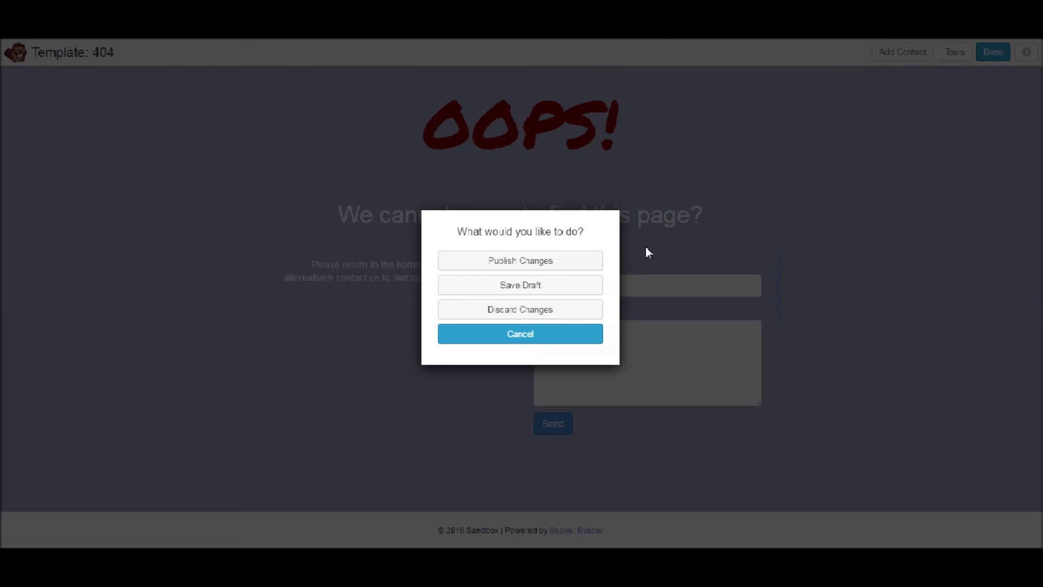
{"action": "left_click", "coordinate": [538, 263]}
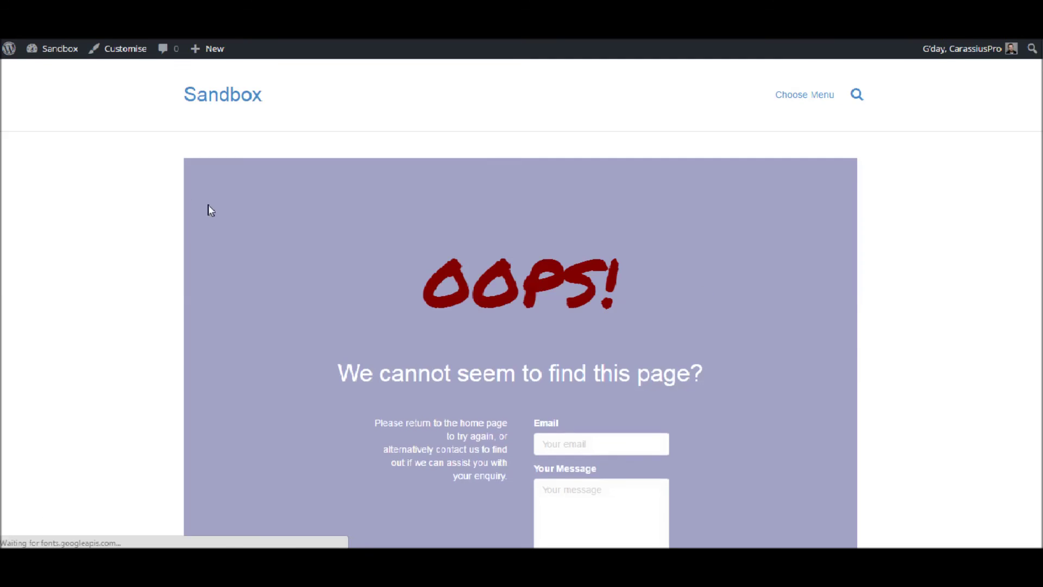
{"action": "scroll", "coordinate": [207, 210], "scroll_direction": "down", "scroll_amount": 3}
{"action": "scroll", "coordinate": [421, 287], "scroll_direction": "up", "scroll_amount": 3}
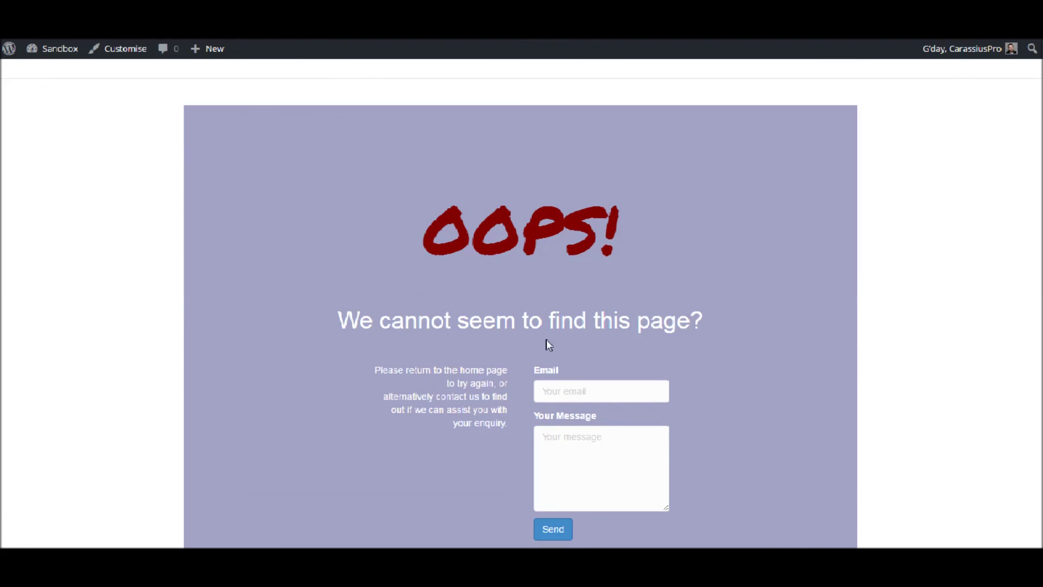
{"action": "scroll", "coordinate": [546, 339], "scroll_direction": "down", "scroll_amount": 3}
{"action": "scroll", "coordinate": [545, 339], "scroll_direction": "up", "scroll_amount": 3}
{"action": "scroll", "coordinate": [546, 339], "scroll_direction": "down", "scroll_amount": 2}
{"action": "scroll", "coordinate": [546, 340], "scroll_direction": "up", "scroll_amount": 2}
{"action": "scroll", "coordinate": [547, 341], "scroll_direction": "down", "scroll_amount": 3}
{"action": "scroll", "coordinate": [547, 344], "scroll_direction": "up", "scroll_amount": 3}
{"action": "scroll", "coordinate": [547, 344], "scroll_direction": "down", "scroll_amount": 2}
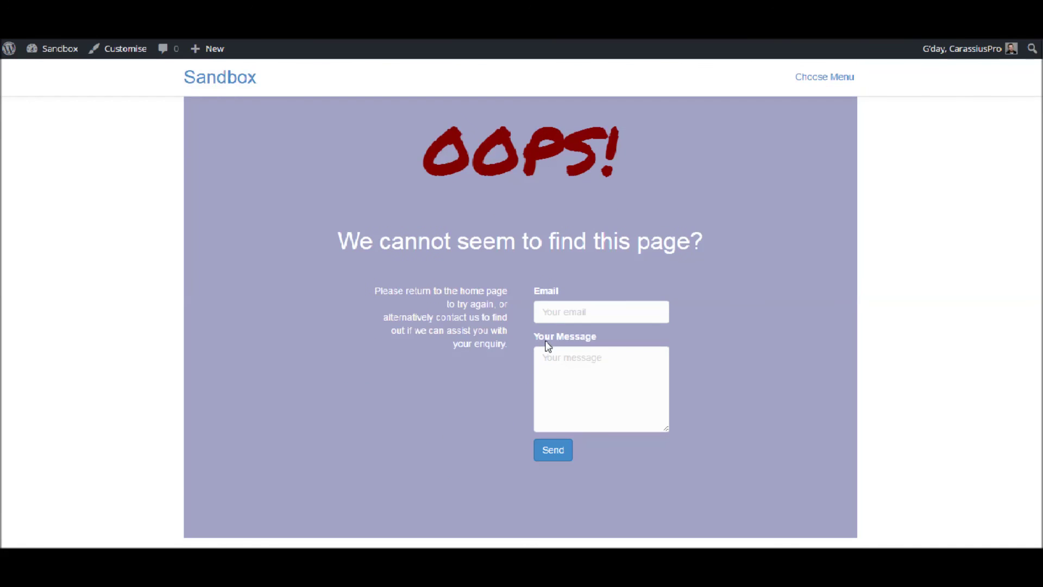
{"action": "scroll", "coordinate": [547, 341], "scroll_direction": "up", "scroll_amount": 3}
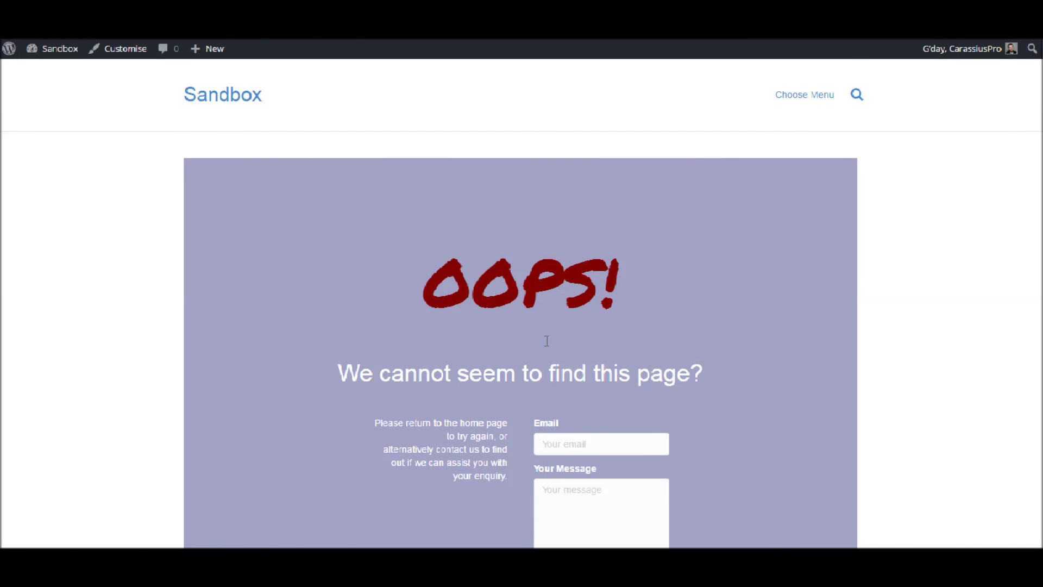
{"action": "scroll", "coordinate": [547, 340], "scroll_direction": "down", "scroll_amount": 2}
{"action": "scroll", "coordinate": [546, 340], "scroll_direction": "down", "scroll_amount": 1}
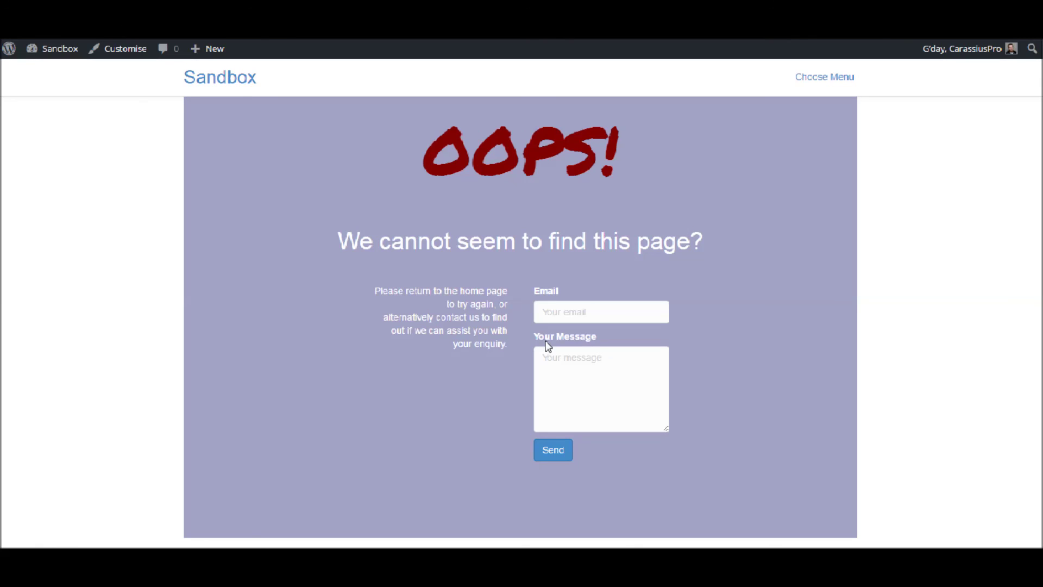
{"action": "scroll", "coordinate": [524, 230], "scroll_direction": "up", "scroll_amount": 3}
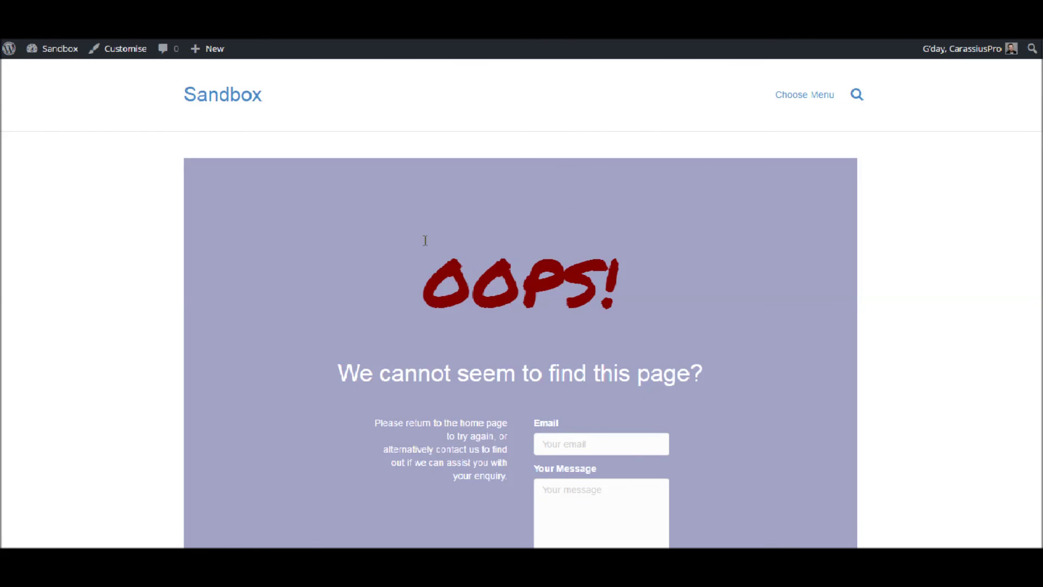
{"action": "scroll", "coordinate": [279, 240], "scroll_direction": "down", "scroll_amount": 1}
{"action": "scroll", "coordinate": [279, 240], "scroll_direction": "up", "scroll_amount": 1}
{"action": "scroll", "coordinate": [281, 245], "scroll_direction": "down", "scroll_amount": 2}
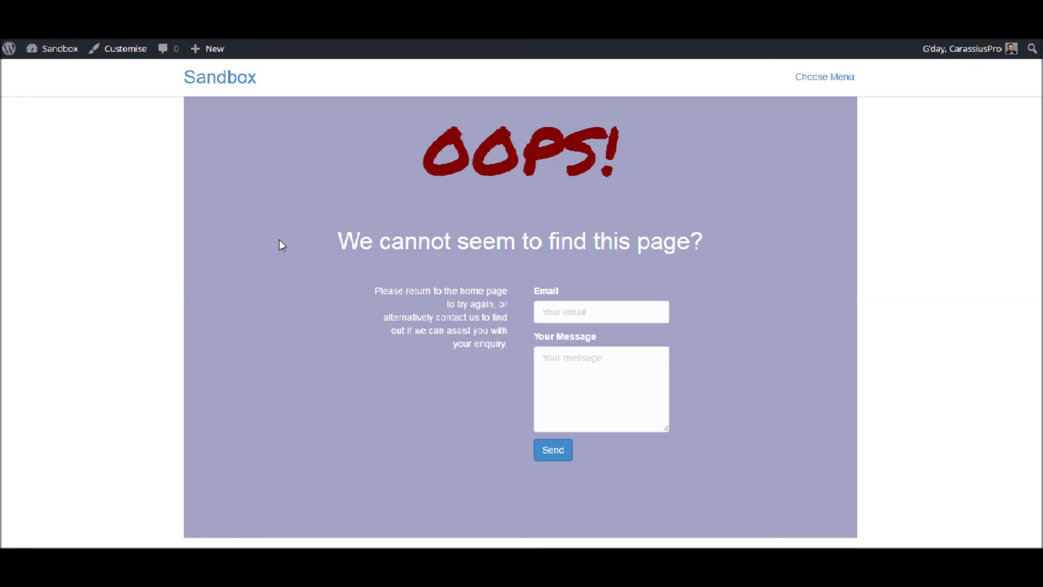